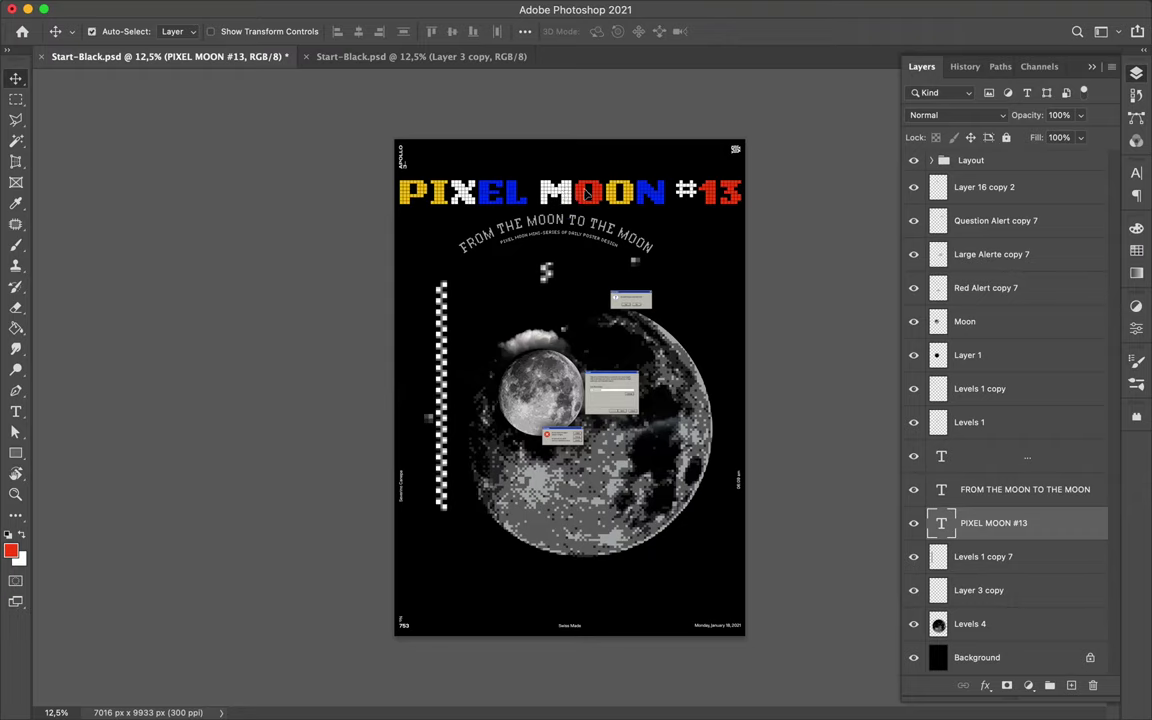
# Step: Commit the title transform, fit the poster in view, and nudge the title along the guide
pyautogui.press('Return')
pyautogui.hotkey('ctrl', '0')
pyautogui.moveTo(507, 131); pyautogui.dragTo(561, 131)
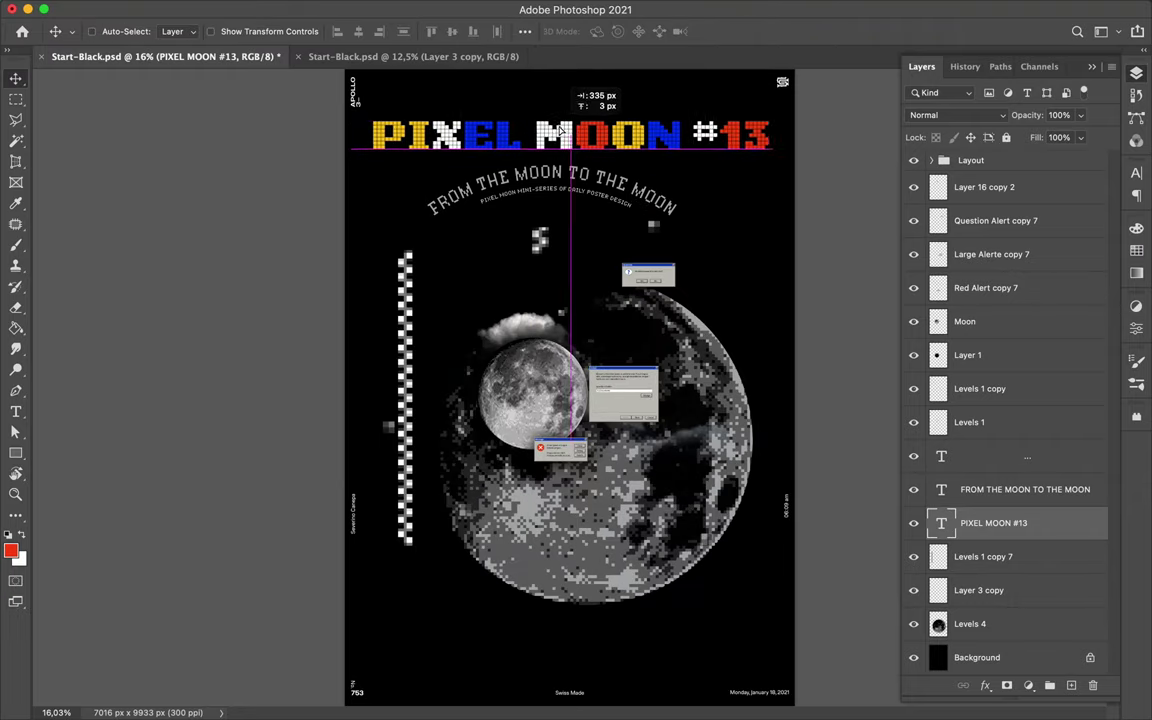
# Step: Break the title onto three lines with 500 px leading and move it to the top-left
pyautogui.press('t')
pyautogui.hotkey('alt', 'Left')
pyautogui.hotkey('alt', 'Left')
pyautogui.hotkey('alt', 'Left')
pyautogui.hotkey('alt', 'Left')
pyautogui.hotkey('alt', 'Left')
pyautogui.hotkey('alt', 'Left')
pyautogui.hotkey('alt', 'Left')
pyautogui.hotkey('alt', 'Left')
pyautogui.hotkey('alt', 'Left')
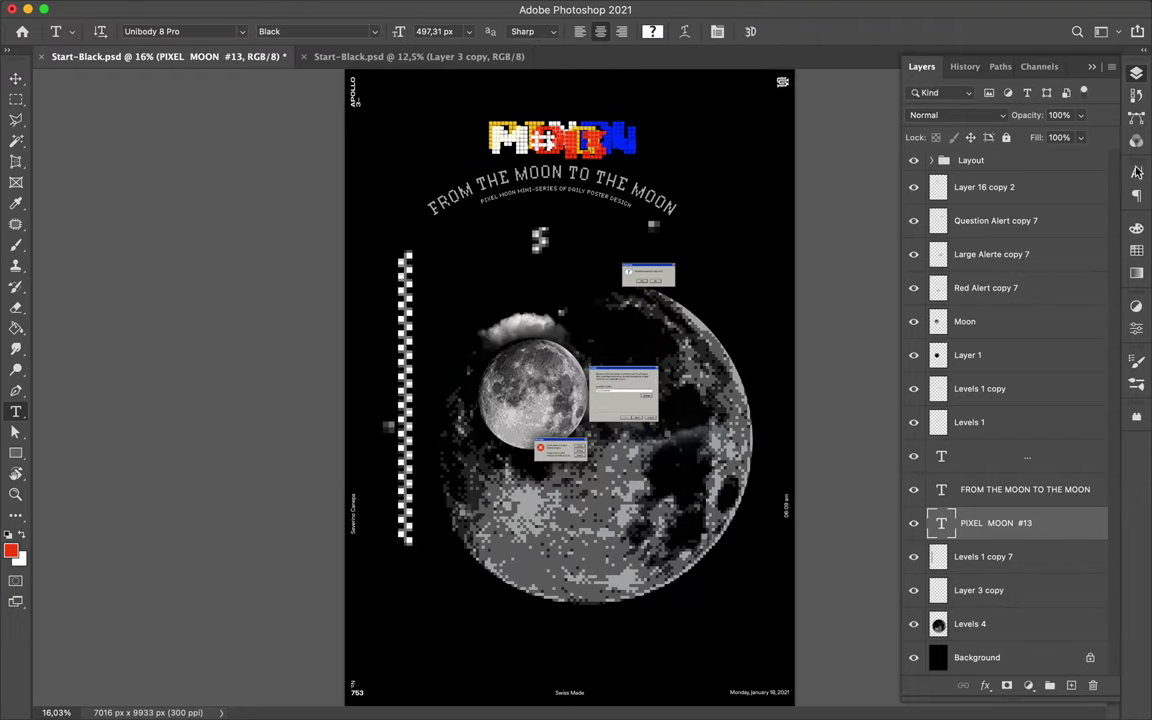
pyautogui.click(1136, 172)
pyautogui.click(1065, 216)
pyautogui.write('400')
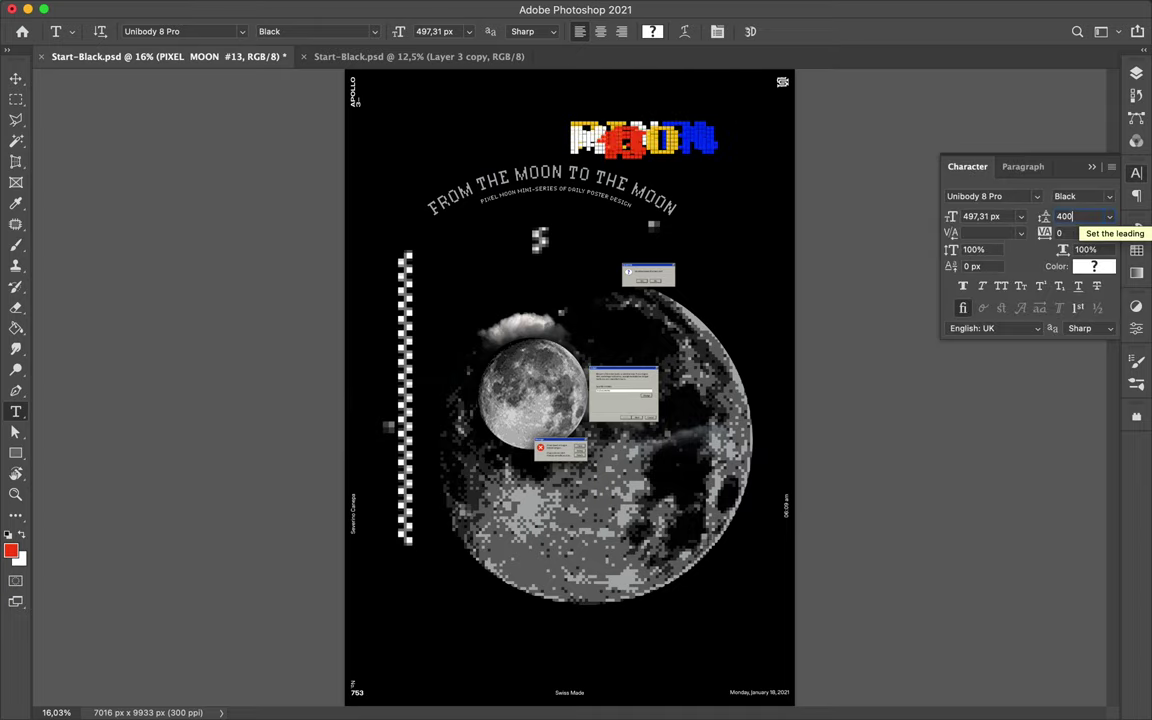
pyautogui.press('Return')
pyautogui.write('500')
pyautogui.press('Return')
pyautogui.press('v')
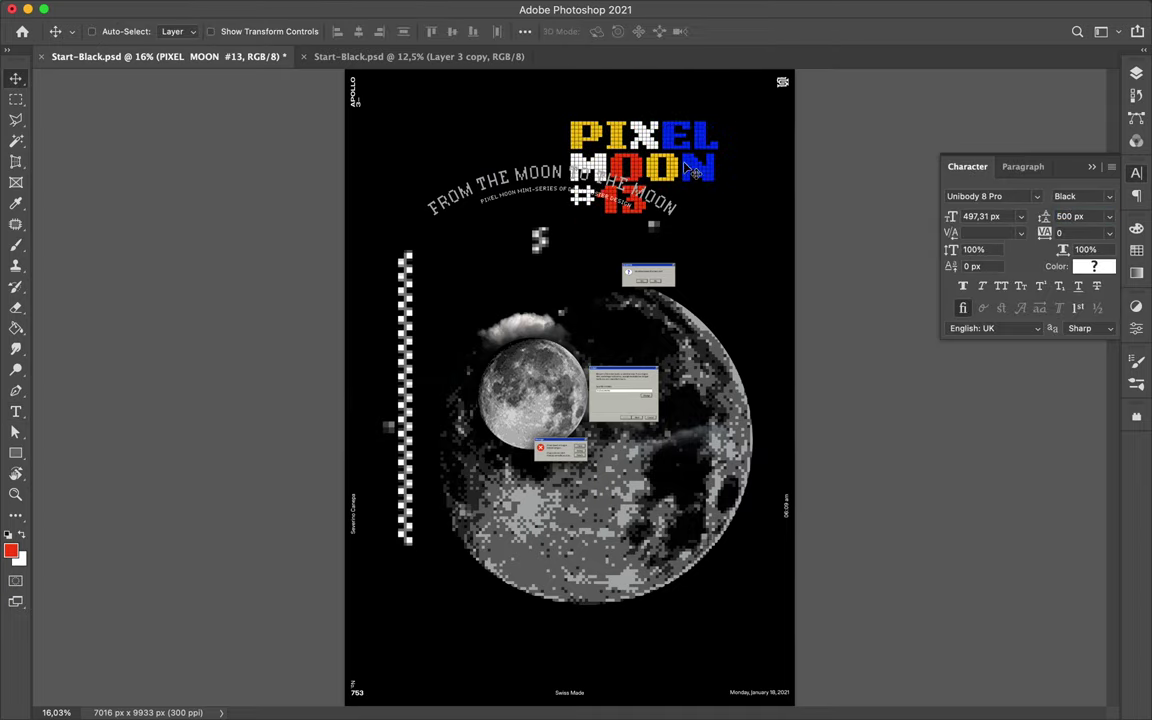
pyautogui.moveTo(693, 172); pyautogui.dragTo(485, 170)
# Step: Move both arched headline layers down onto the moon
pyautogui.keyDown('ctrl'); pyautogui.click(600, 190); pyautogui.keyUp('ctrl')
pyautogui.keyDown('ctrl'); pyautogui.keyDown('shift'); pyautogui.click(620, 210); pyautogui.keyUp('shift'); pyautogui.keyUp('ctrl')
pyautogui.press('F7')
pyautogui.moveTo(580, 205); pyautogui.dragTo(660, 335)
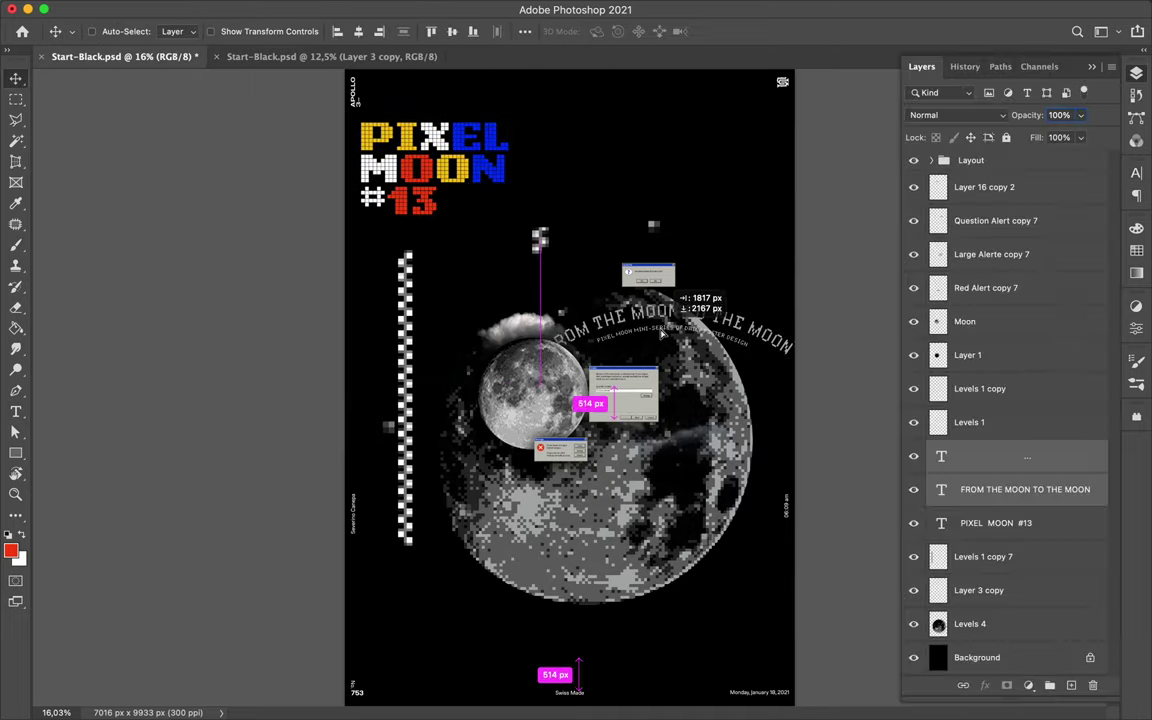
# Step: Scale the PIXEL MOON #13 title up to about 151%
pyautogui.click(996, 523)
pyautogui.hotkey('ctrl', 't')
pyautogui.moveTo(524, 230); pyautogui.dragTo(825, 432)
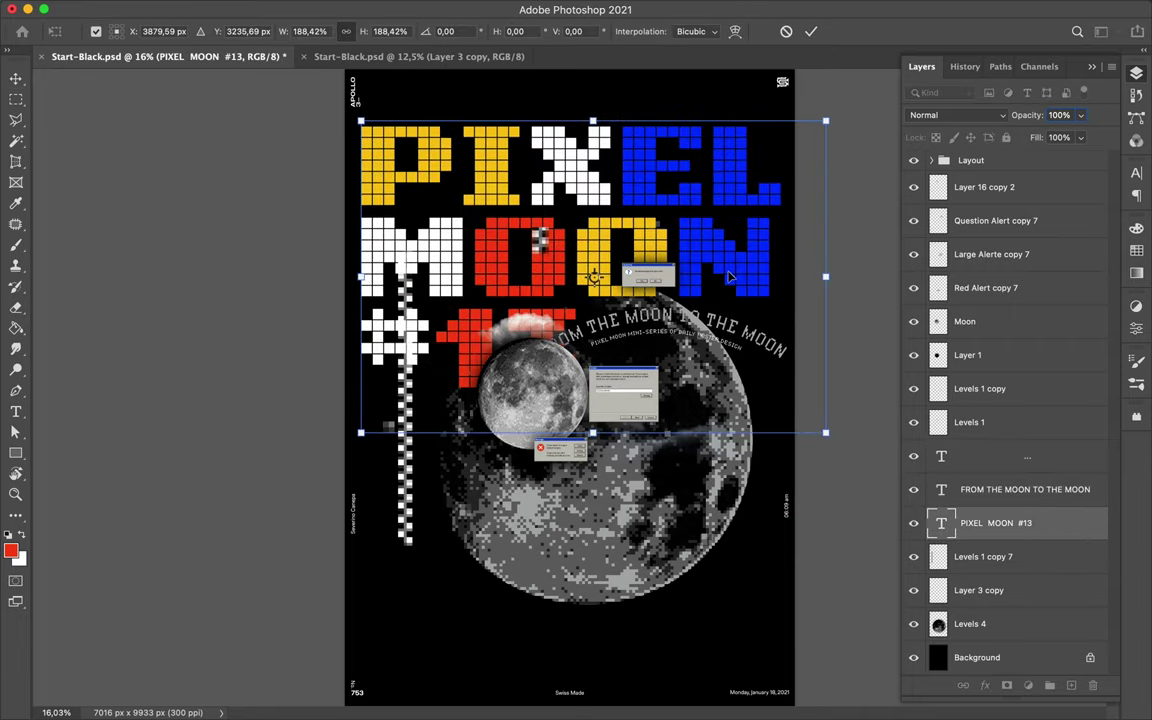
# Step: Commit the enlarged title and move it down over the moon
pyautogui.press('Return')
pyautogui.moveTo(730, 277); pyautogui.dragTo(722, 390)
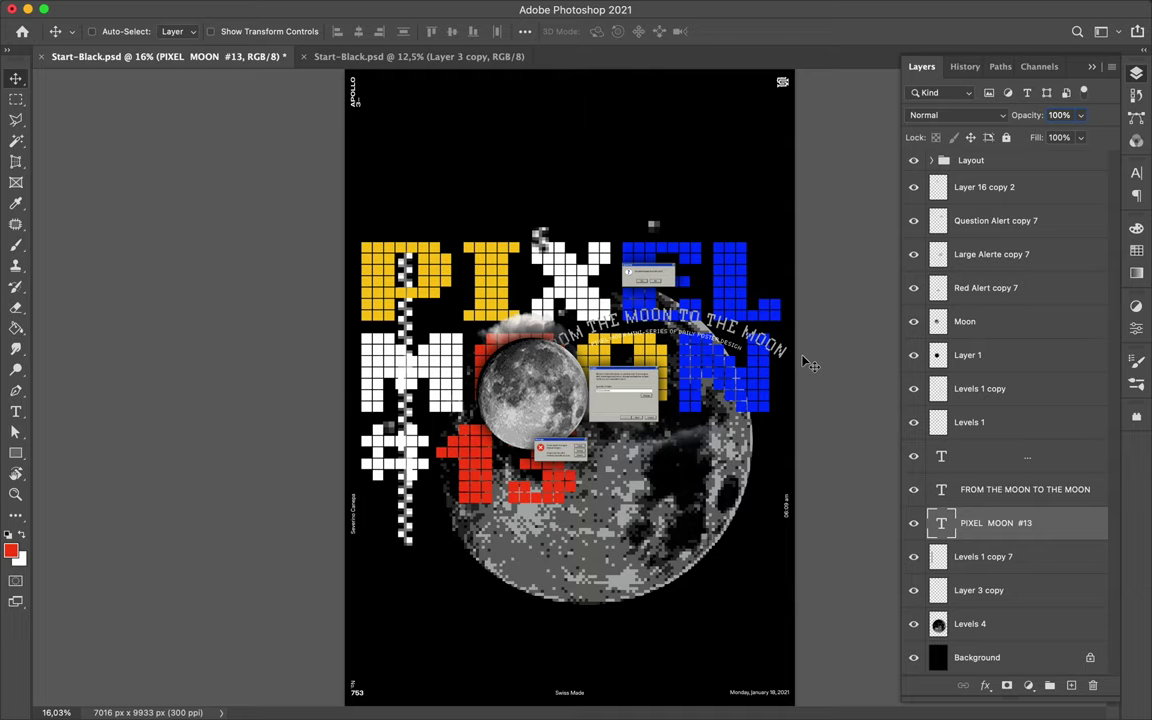
pyautogui.click(1136, 173)
pyautogui.click(1023, 166)
pyautogui.moveTo(722, 281); pyautogui.dragTo(719, 295)
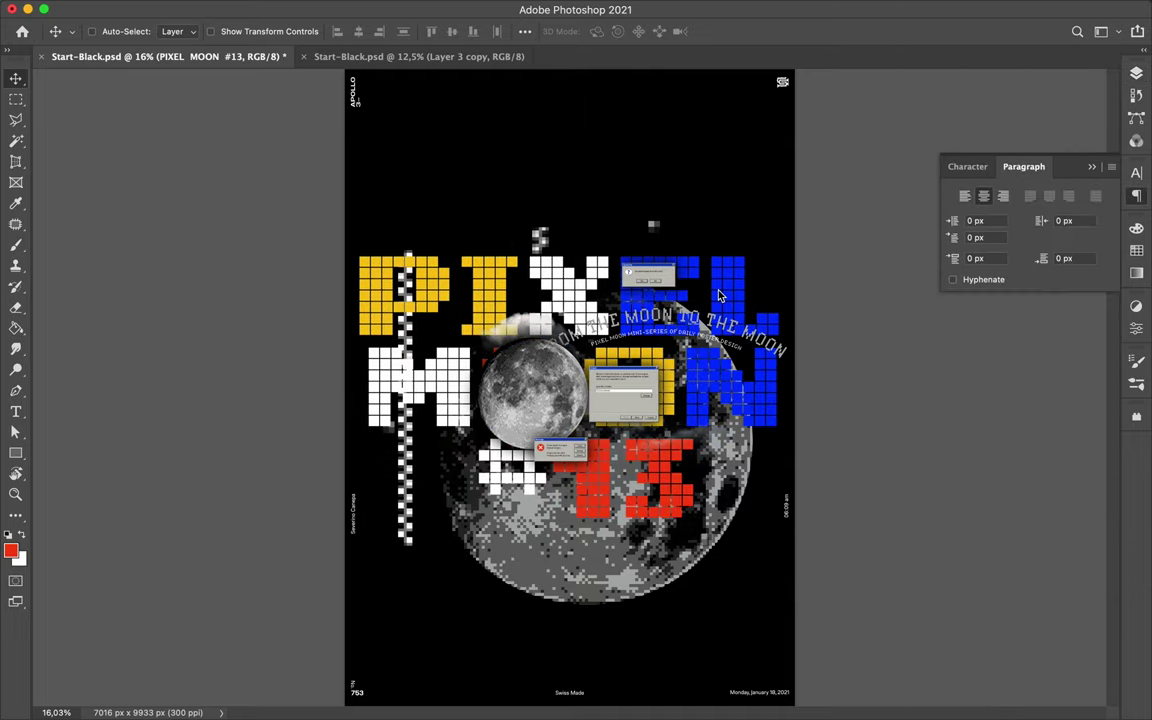
# Step: Shift the MOON line right in the text and move the whole title up-left
pyautogui.press('t')
pyautogui.click(372, 360)
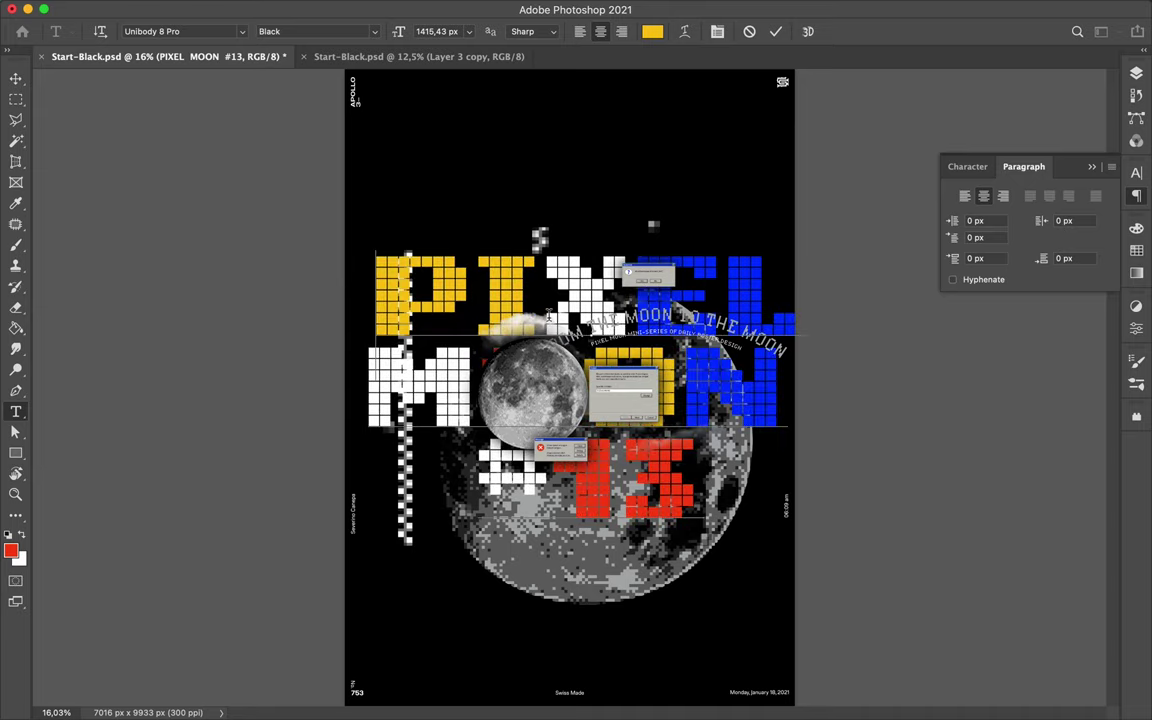
pyautogui.press('BackSpace')
pyautogui.press('Return')
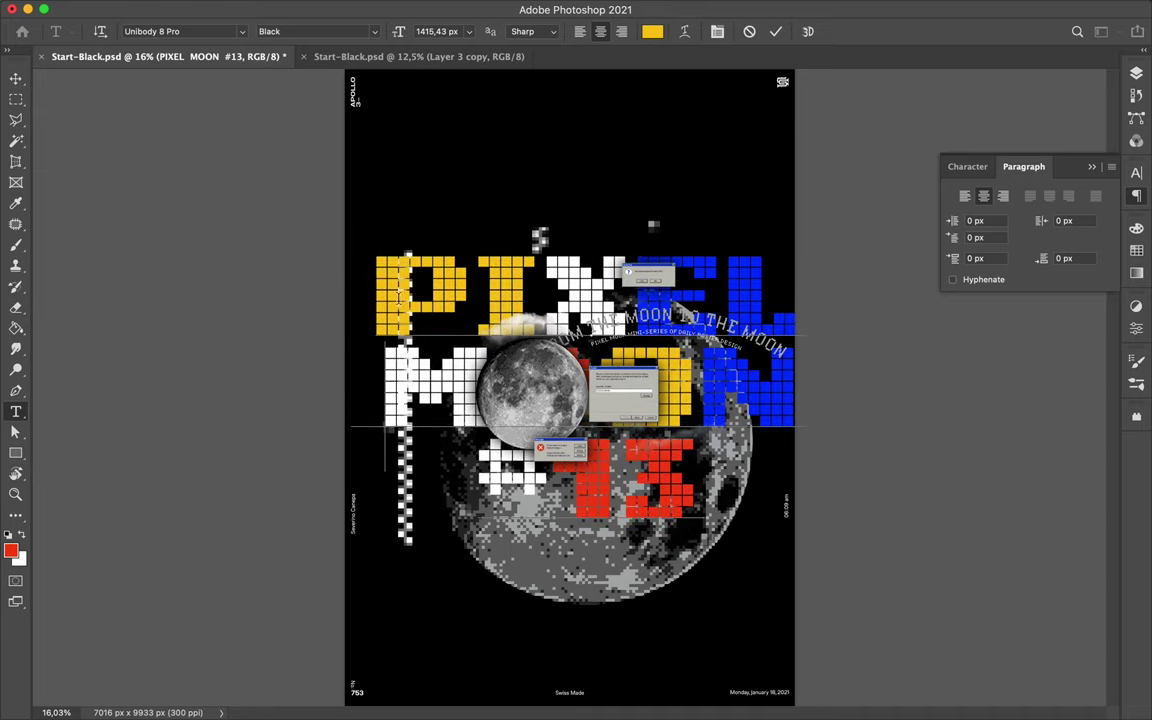
pyautogui.moveTo(579, 306); pyautogui.dragTo(559, 273)
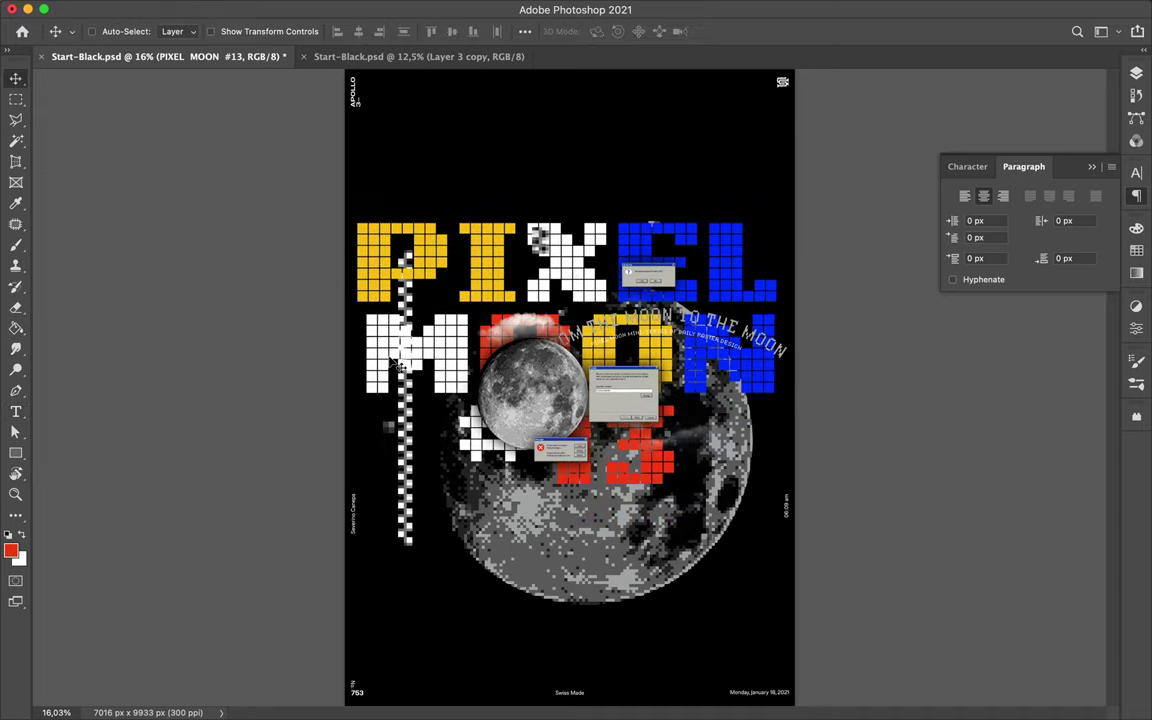
pyautogui.moveTo(369, 352); pyautogui.dragTo(785, 355)
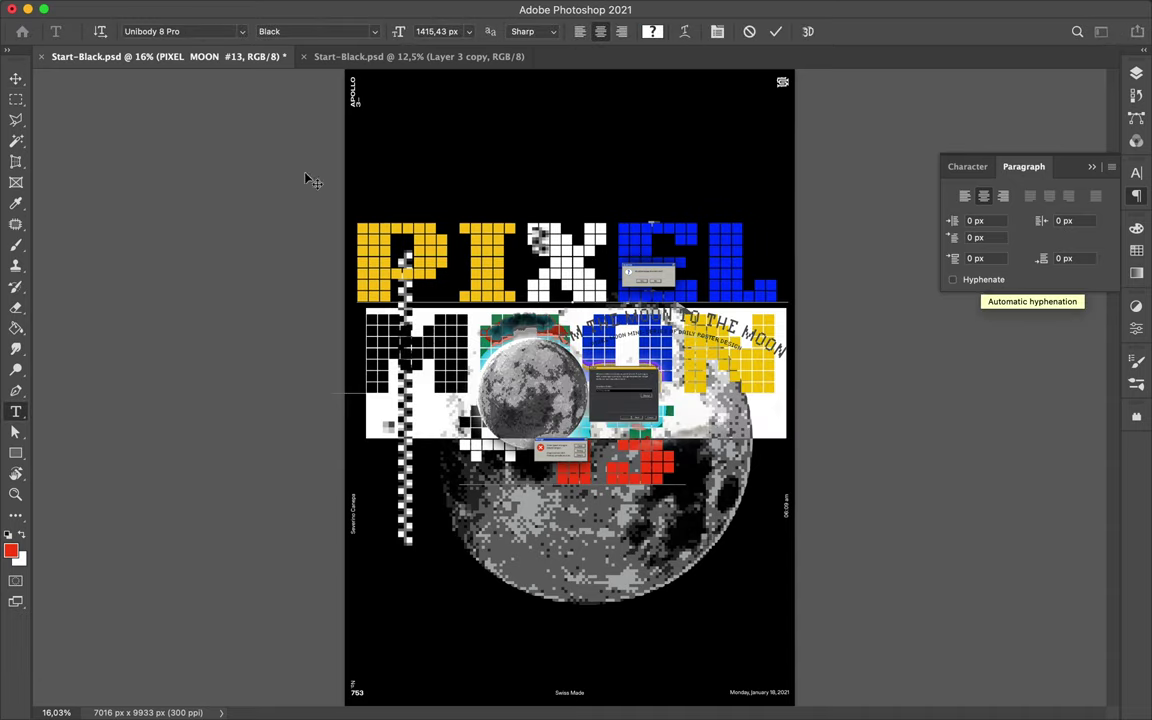
pyautogui.press('Escape')
pyautogui.press('v')
# Step: Move the small moon image up and left over the PIXEL and MOON letters
pyautogui.moveTo(539, 397)
pyautogui.mouseDown()
pyautogui.moveTo(497, 330)
pyautogui.moveTo(489, 347)
pyautogui.mouseUp()
pyautogui.keyDown('ctrl'); pyautogui.click(440, 393); pyautogui.keyUp('ctrl')
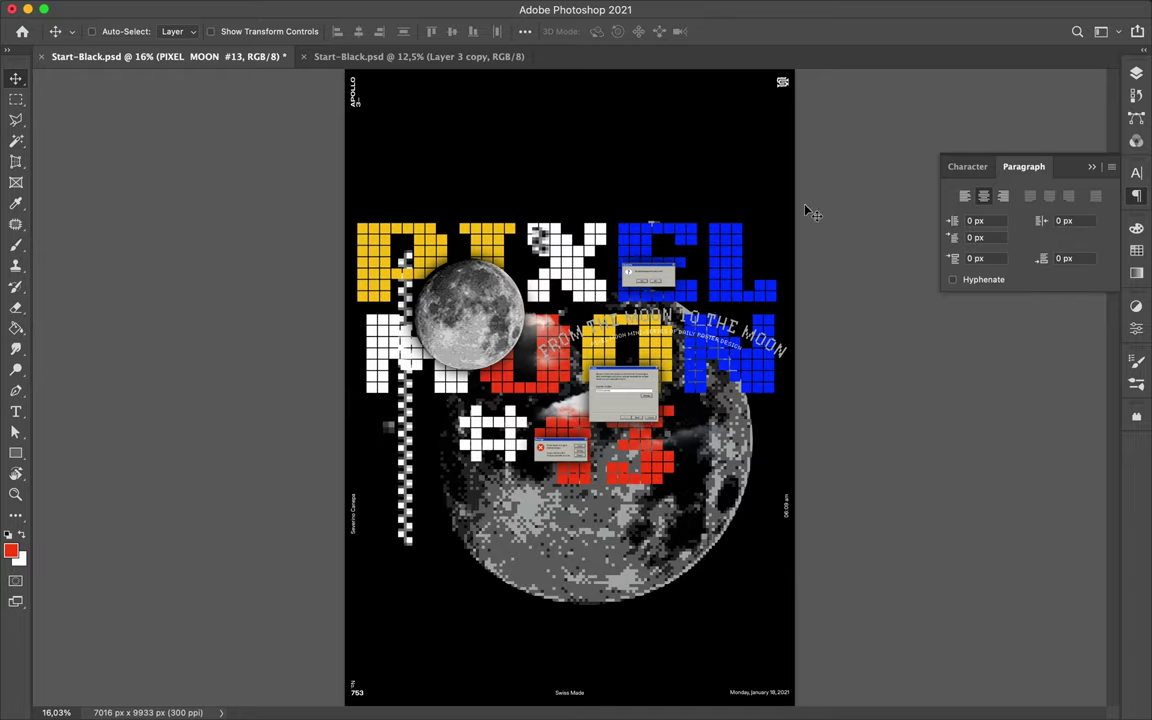
pyautogui.press('F7')
# Step: Rasterize the title type and move its layer above the Moon layer
pyautogui.rightClick(1037, 529)
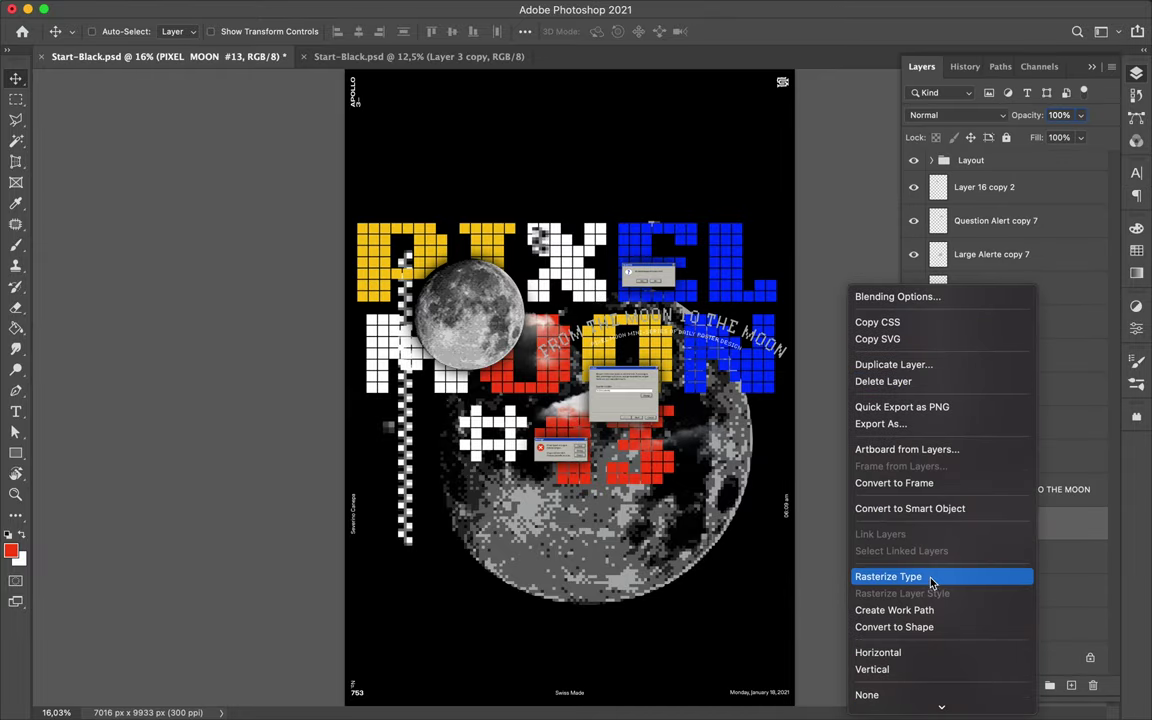
pyautogui.click(965, 576)
pyautogui.scroll(3, 530, 340)
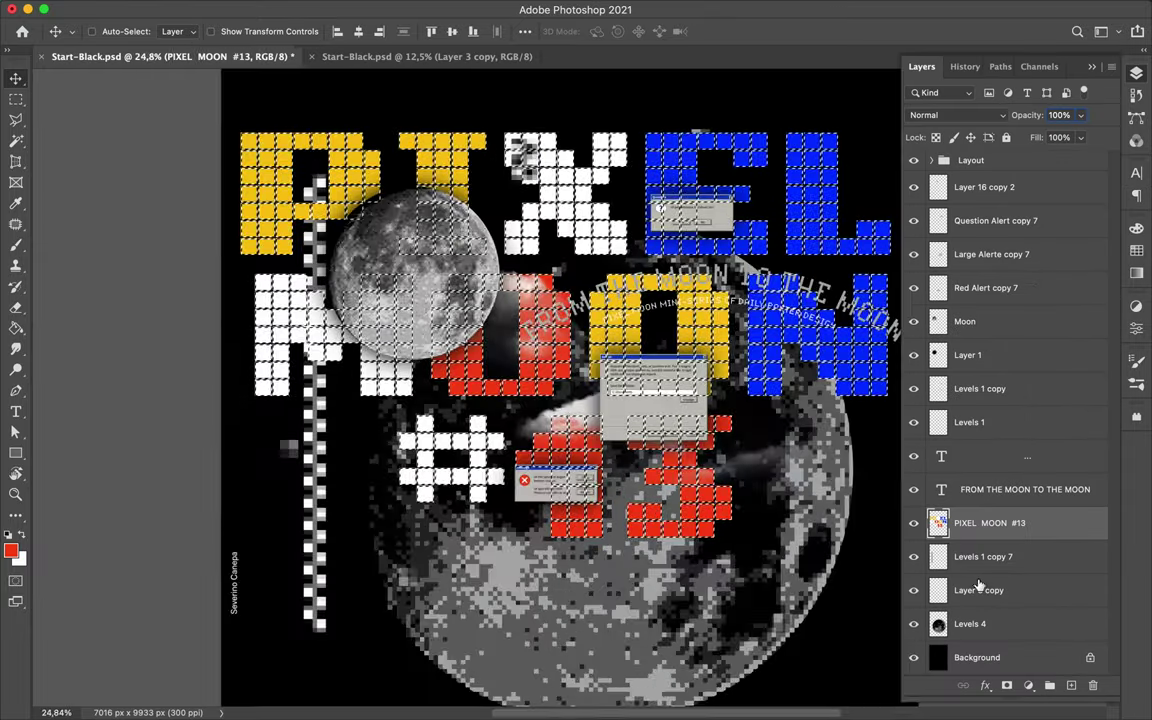
pyautogui.moveTo(990, 523); pyautogui.dragTo(986, 310)
pyautogui.scroll(5, 405, 275)
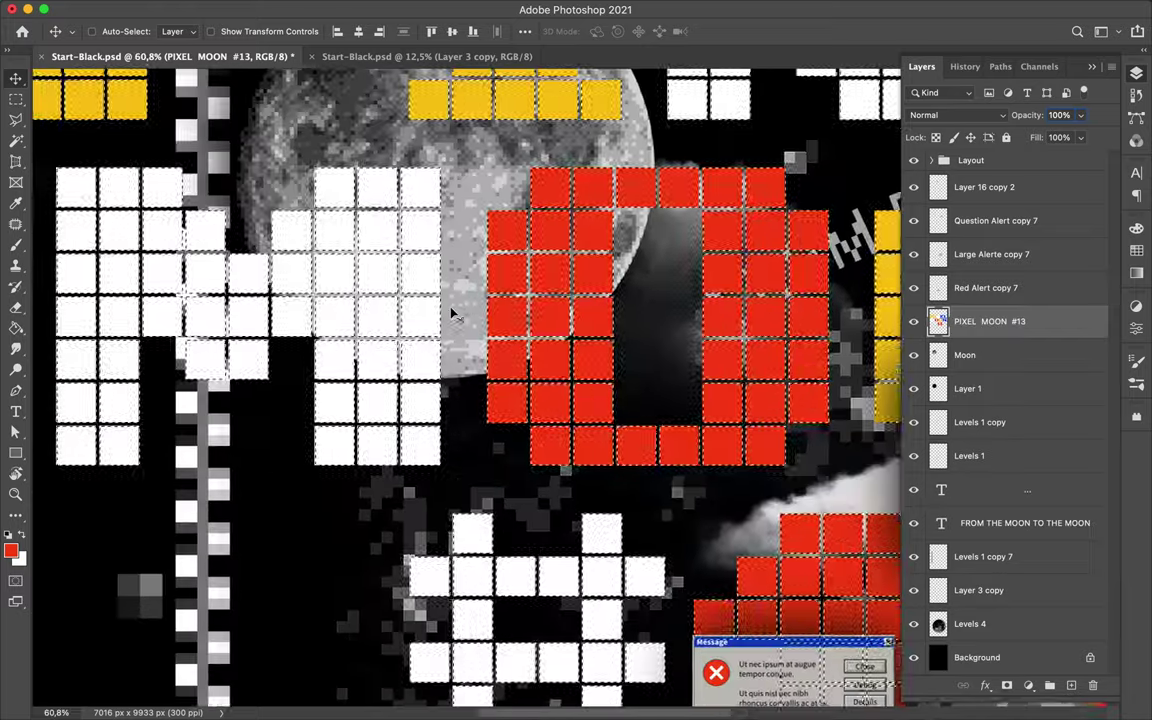
# Step: Delete a block of white title squares using the Polygonal Lasso
pyautogui.press('e')
pyautogui.press('l')
pyautogui.hotkey('ctrl', 'd')
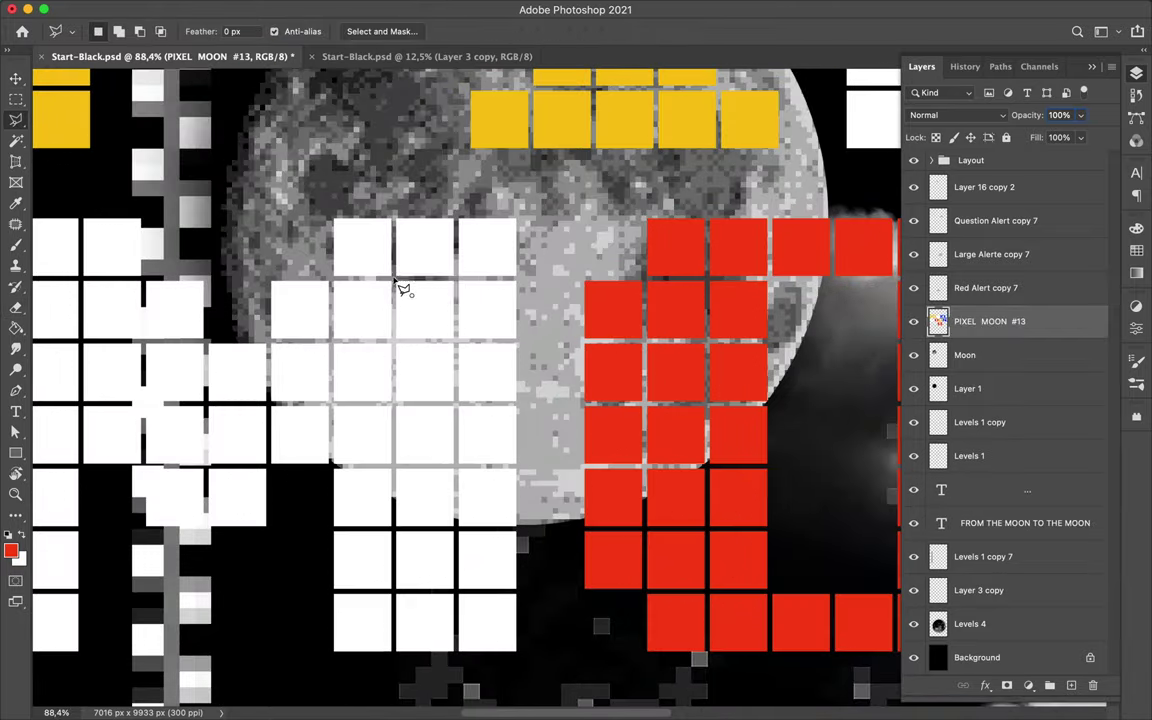
pyautogui.click(455, 399)
pyautogui.click(394, 403)
pyautogui.click(394, 280)
pyautogui.press('Delete')
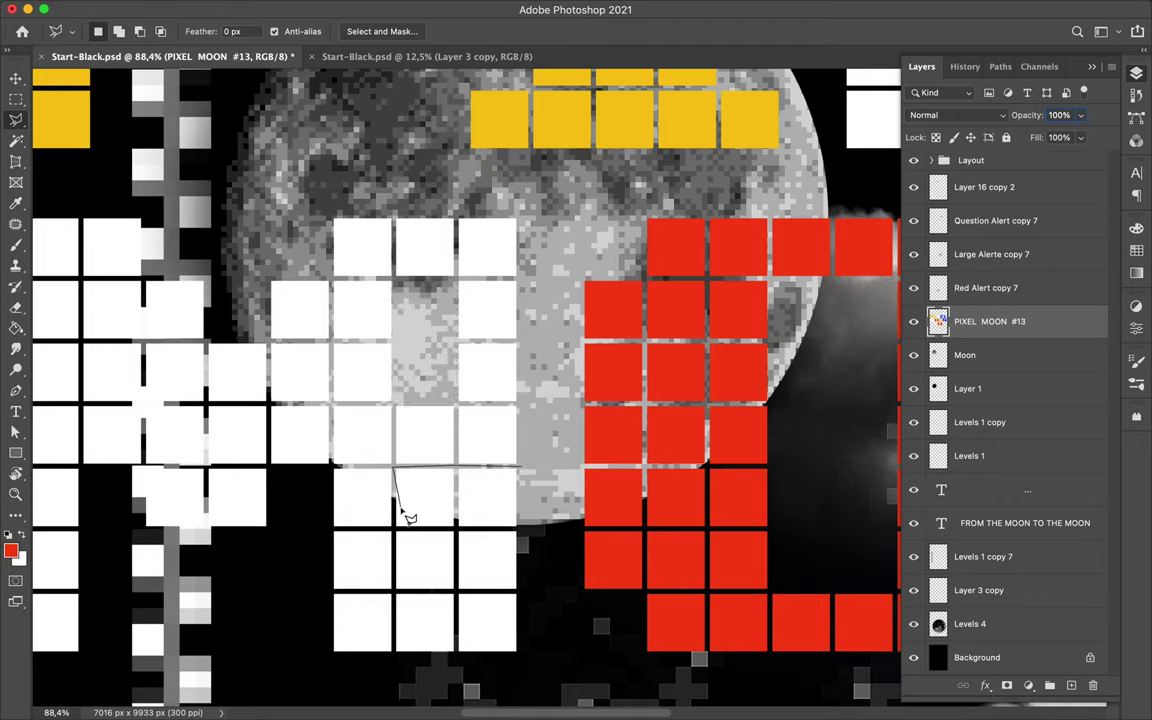
# Step: Cut white squares onto a new Layer 2, realign them to the grid, and place it beneath Layer 1
pyautogui.click(396, 656)
pyautogui.click(520, 656)
pyautogui.click(520, 466)
pyautogui.click(394, 467)
pyautogui.hotkey('ctrl', 'shift', 'j')
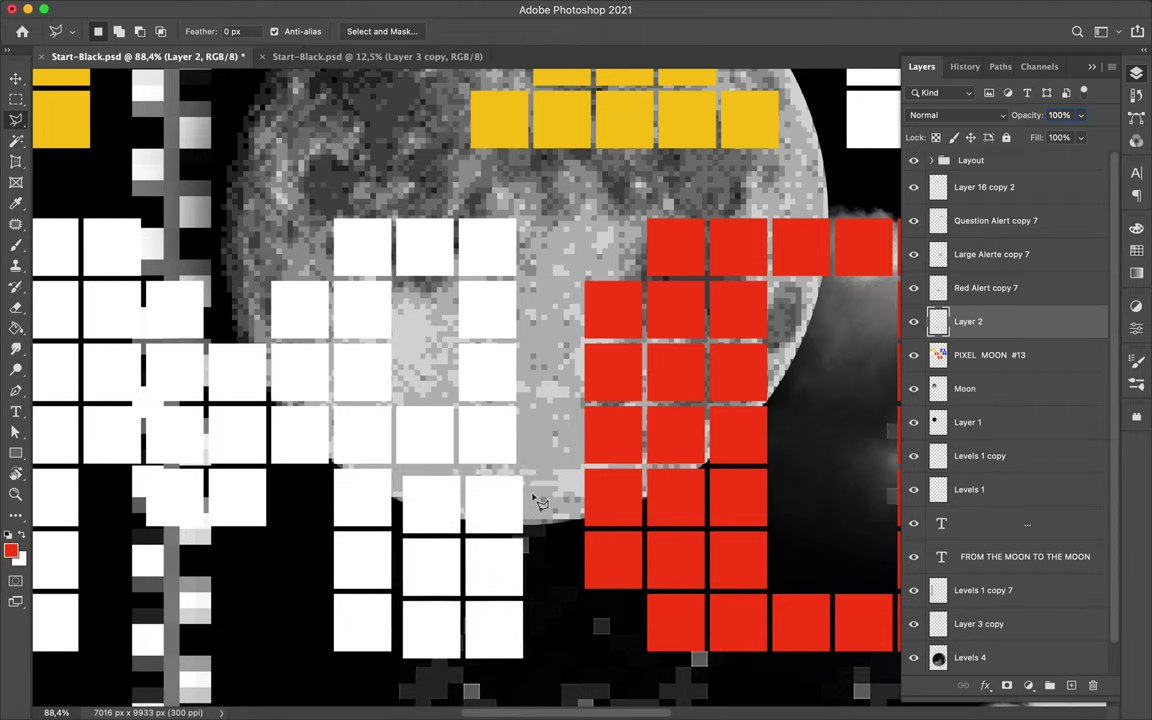
pyautogui.press('v')
pyautogui.press('Up')
pyautogui.press('Up')
pyautogui.press('Up')
pyautogui.press('Left')
pyautogui.press('Left')
pyautogui.press('Left')
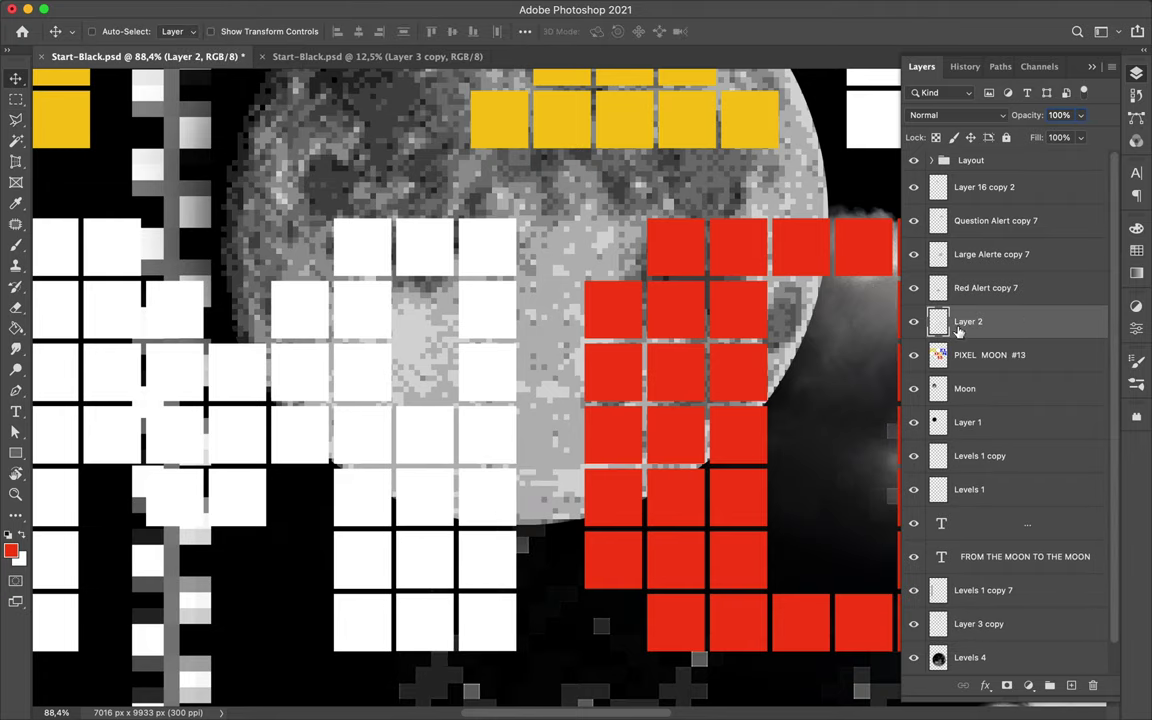
pyautogui.moveTo(958, 330); pyautogui.dragTo(960, 438)
# Step: Clear a strip of red squares across the O with the Rectangular Marquee
pyautogui.hscroll(-5, 569, 352)
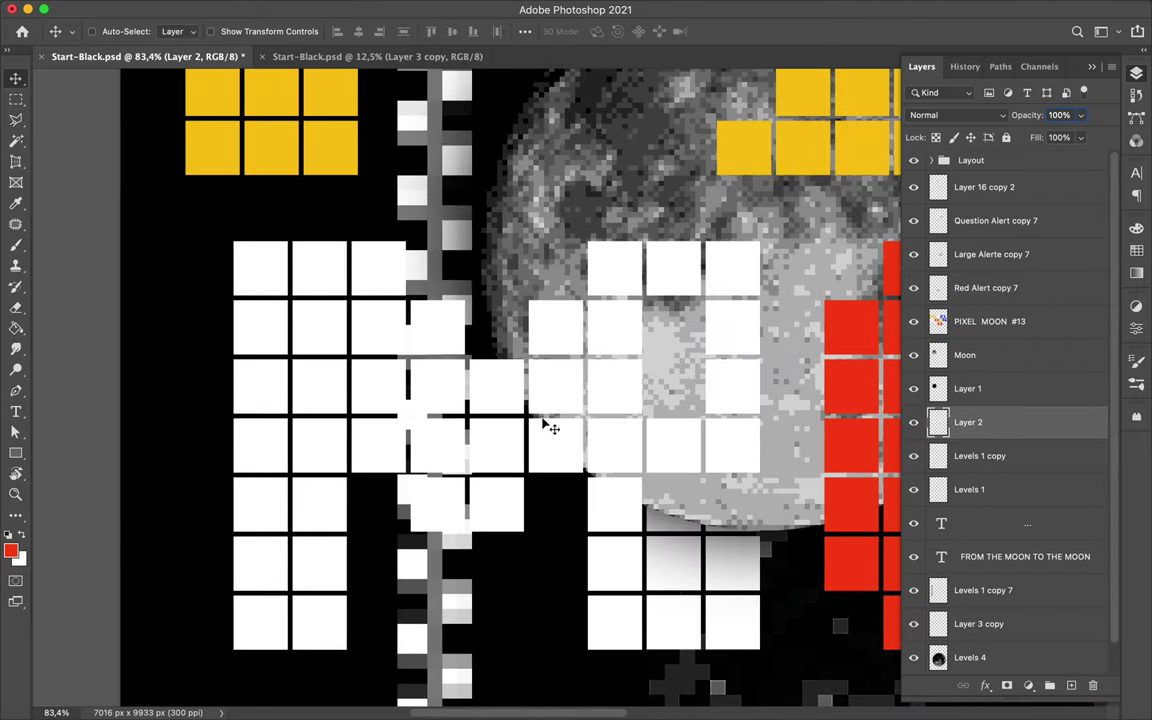
pyautogui.press('m')
pyautogui.hscroll(5, 543, 418)
pyautogui.moveTo(533, 395); pyautogui.dragTo(733, 455)
pyautogui.keyDown('ctrl'); pyautogui.click(700, 418); pyautogui.keyUp('ctrl')
pyautogui.press('Delete')
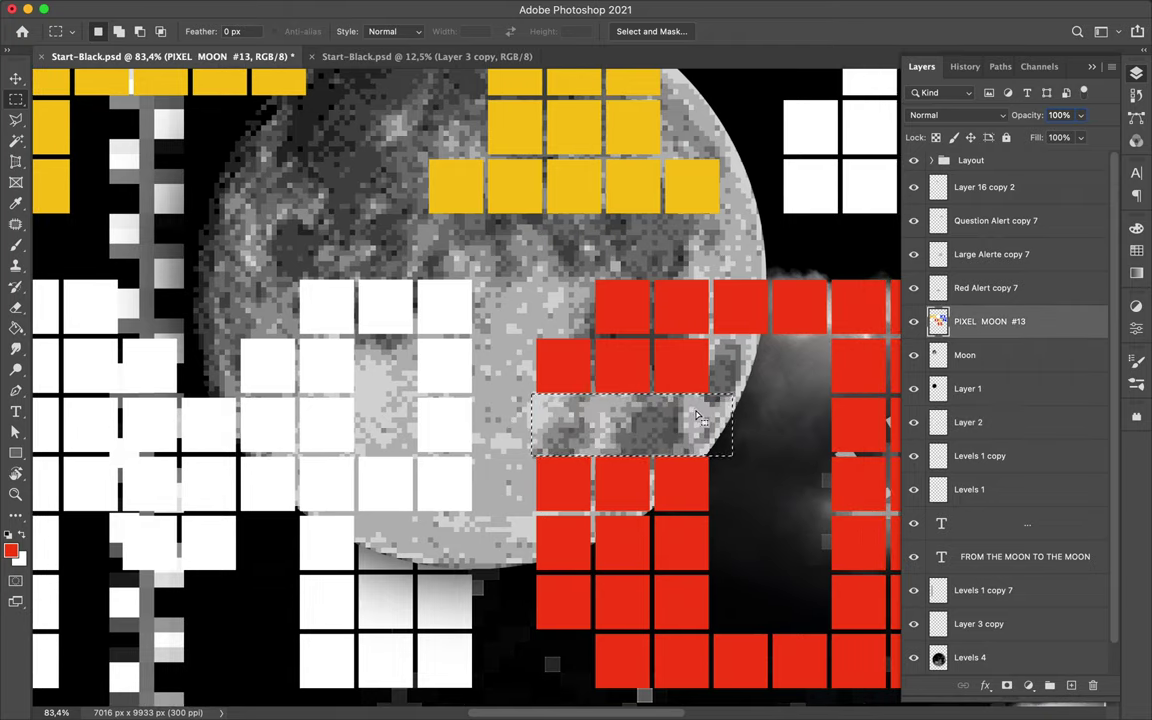
# Step: Clear two more red squares from the O, including the middle one
pyautogui.scroll(-2, 568, 376)
pyautogui.moveTo(636, 293); pyautogui.dragTo(684, 347)
pyautogui.press('Delete')
pyautogui.moveTo(590, 441); pyautogui.dragTo(637, 490)
pyautogui.press('Delete')
# Step: Copy the lower row of red squares to Layer 3 and place it beneath Layer 1
pyautogui.moveTo(540, 490); pyautogui.dragTo(720, 538)
pyautogui.hotkey('ctrl', 'j')
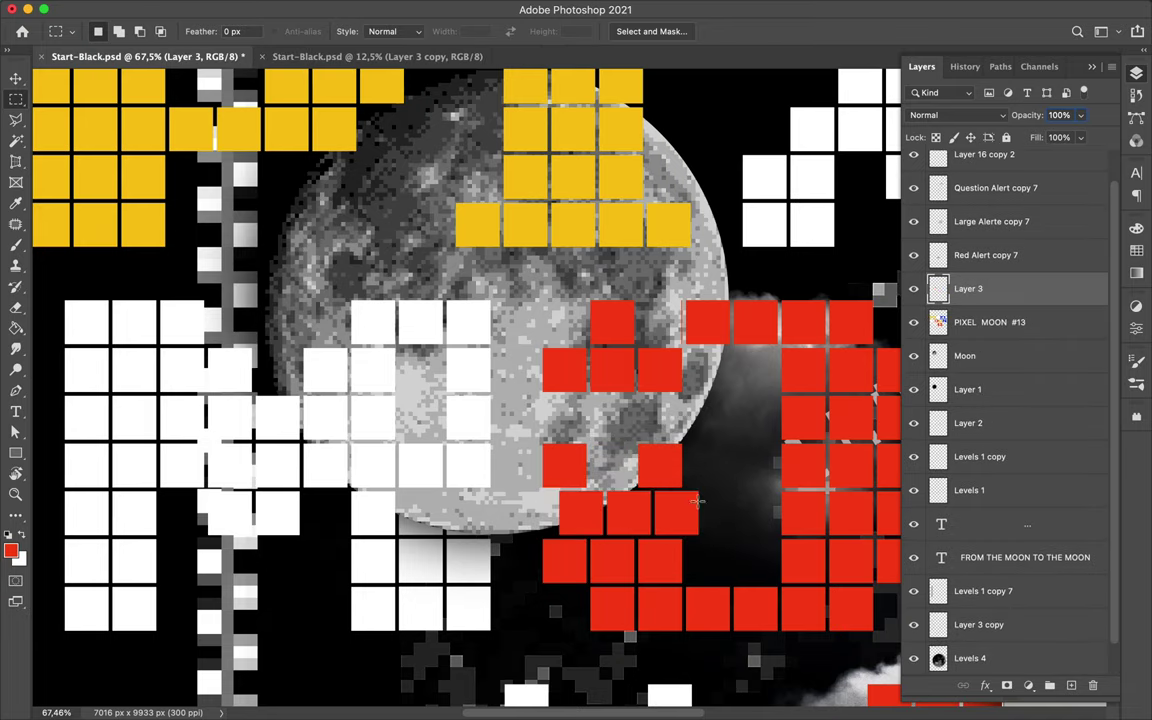
pyautogui.press('v')
pyautogui.moveTo(675, 472); pyautogui.dragTo(680, 515)
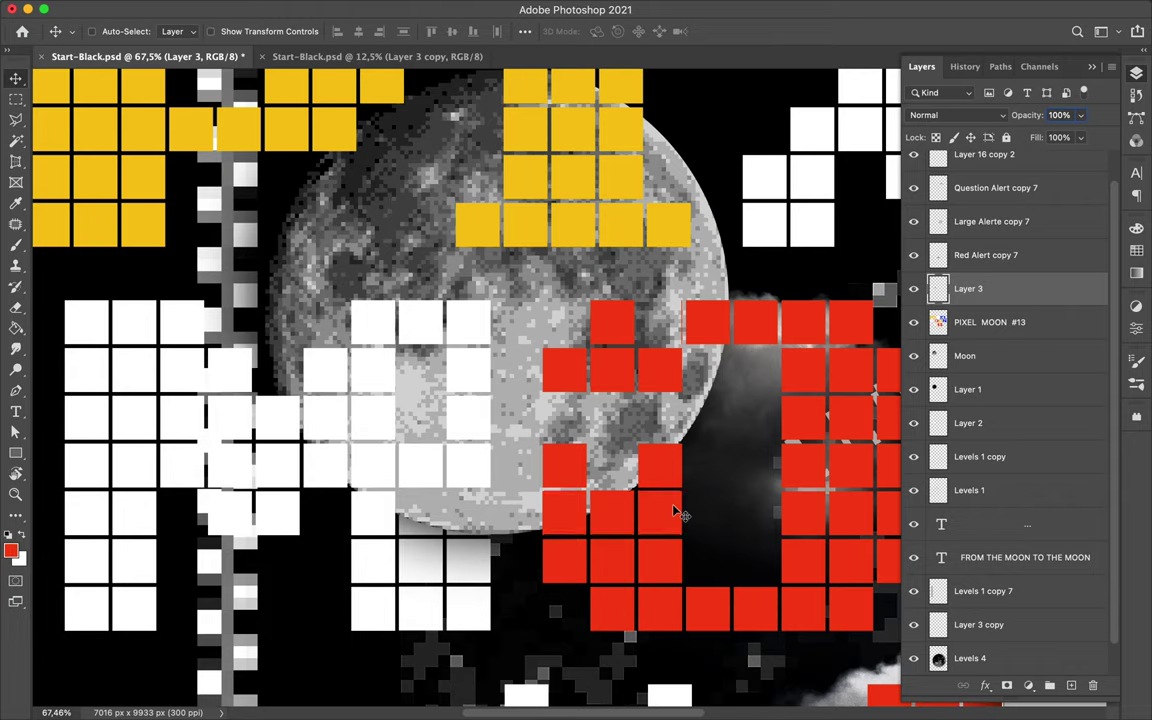
pyautogui.moveTo(968, 288); pyautogui.dragTo(985, 372)
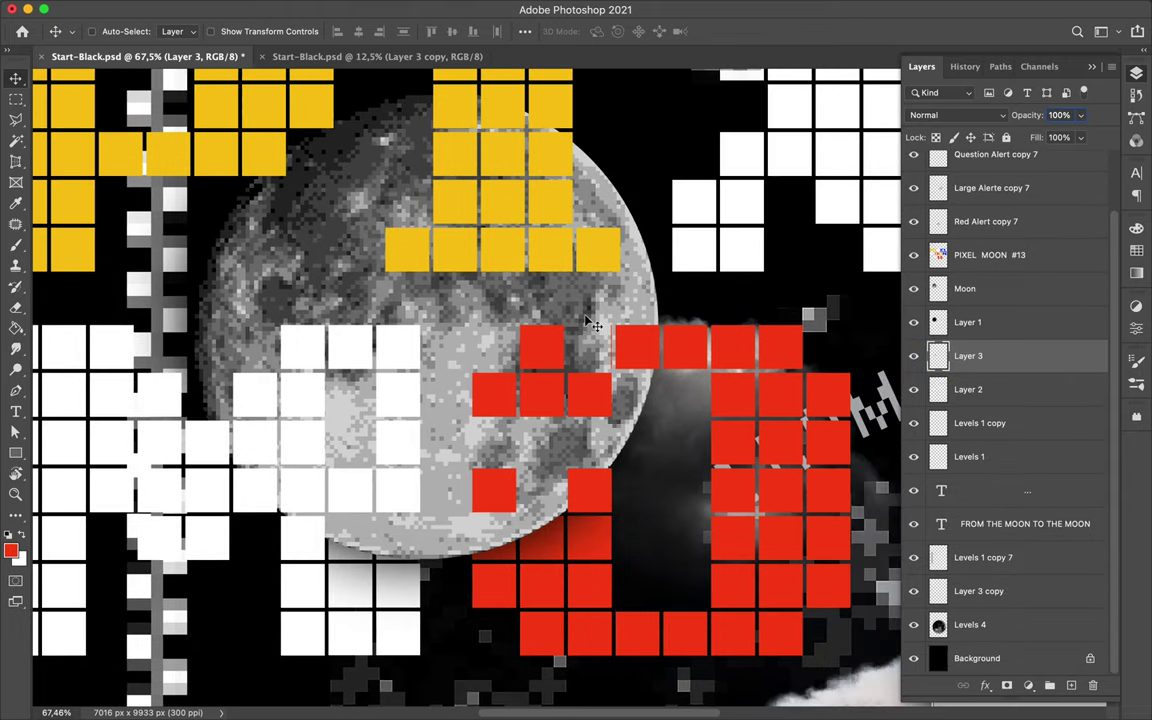
# Step: Copy a block of yellow title squares to Layer 4, align it, and place it behind the moon
pyautogui.keyDown('ctrl'); pyautogui.click(590, 323); pyautogui.keyUp('ctrl')
pyautogui.press('m')
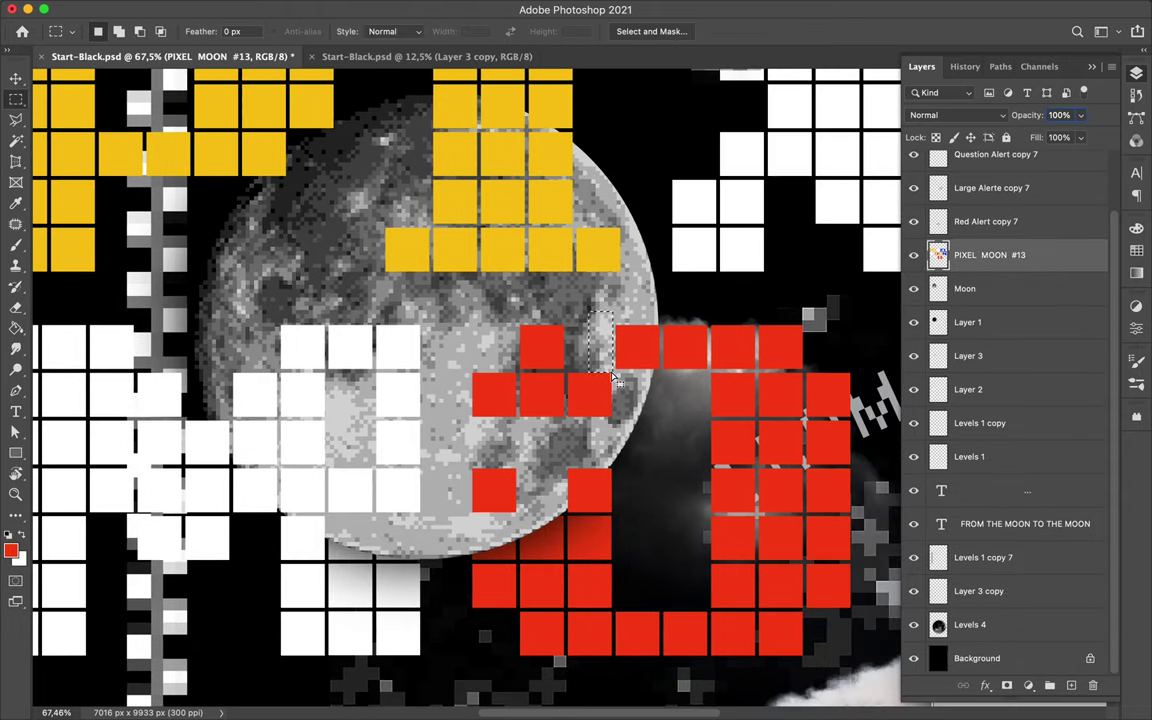
pyautogui.moveTo(683, 528); pyautogui.dragTo(670, 393)
pyautogui.scroll(5, 670, 393)
pyautogui.hscroll(-4, 510, 293)
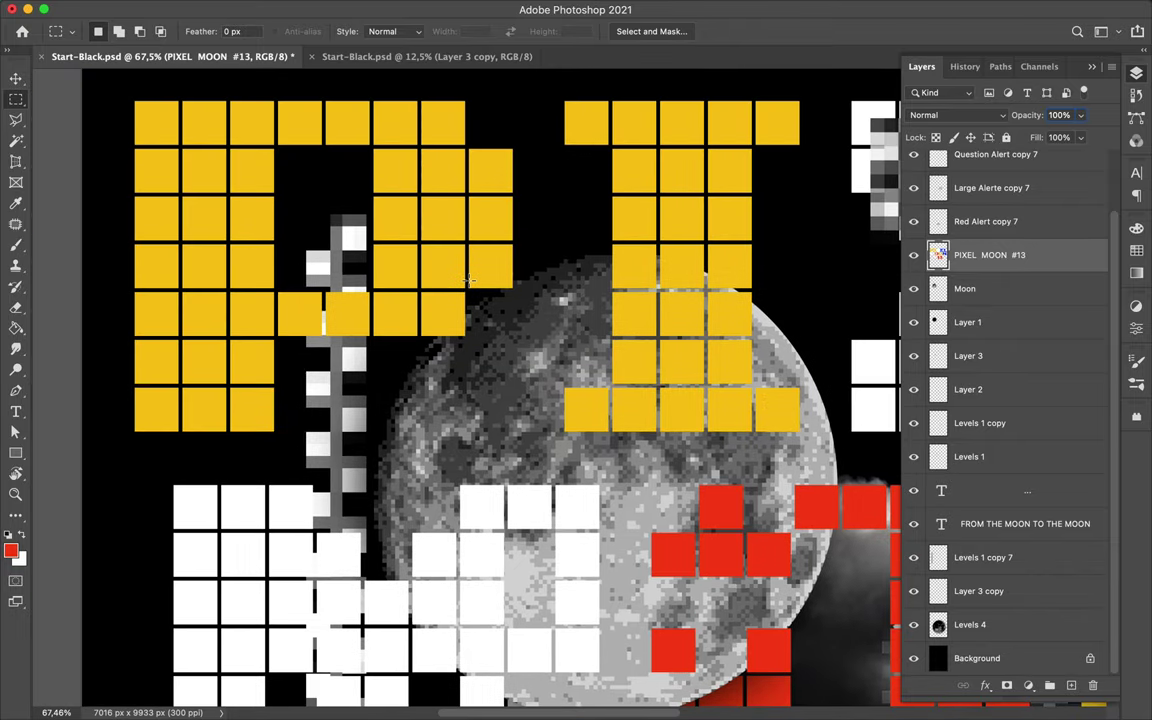
pyautogui.moveTo(420, 242); pyautogui.dragTo(535, 329)
pyautogui.hotkey('ctrl', 'j')
pyautogui.press('v')
pyautogui.moveTo(465, 250); pyautogui.dragTo(455, 283)
pyautogui.press('Right')
pyautogui.press('Right')
pyautogui.press('Right')
pyautogui.press('Right')
pyautogui.press('Right')
pyautogui.press('Right')
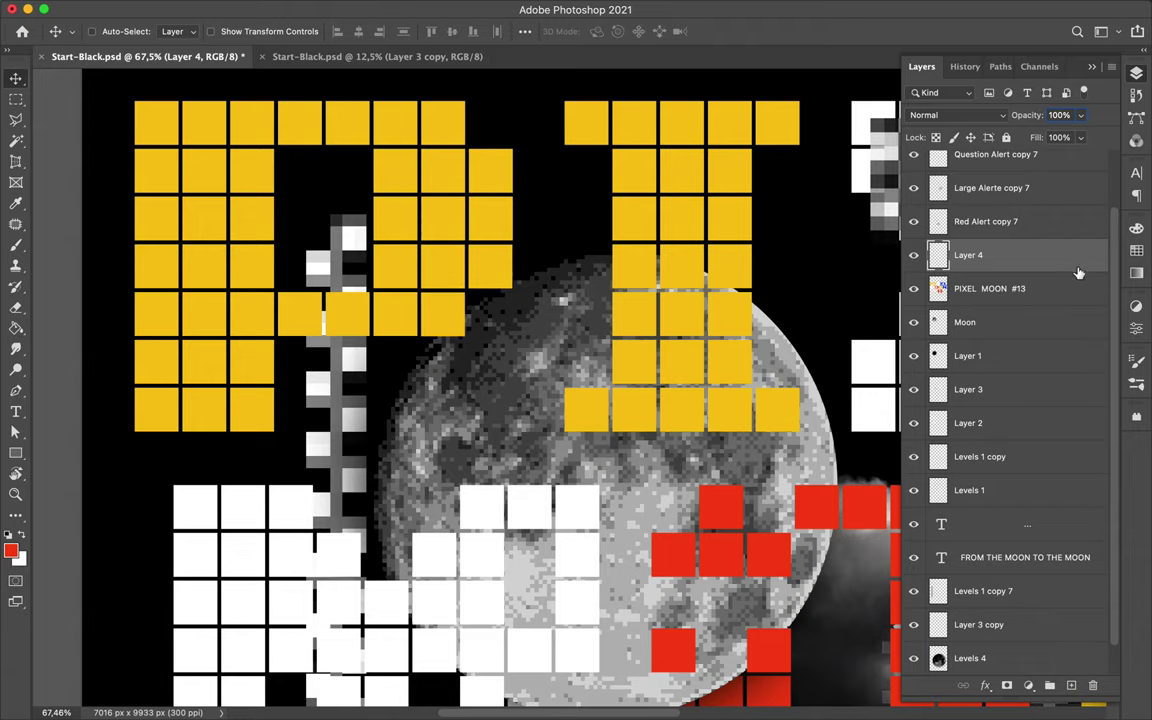
pyautogui.moveTo(1055, 289); pyautogui.dragTo(1052, 345)
# Step: Move the yellow squares overlapping the moon onto Layer 5 and send it behind the moon
pyautogui.scroll(2, 884, 364)
pyautogui.press('m')
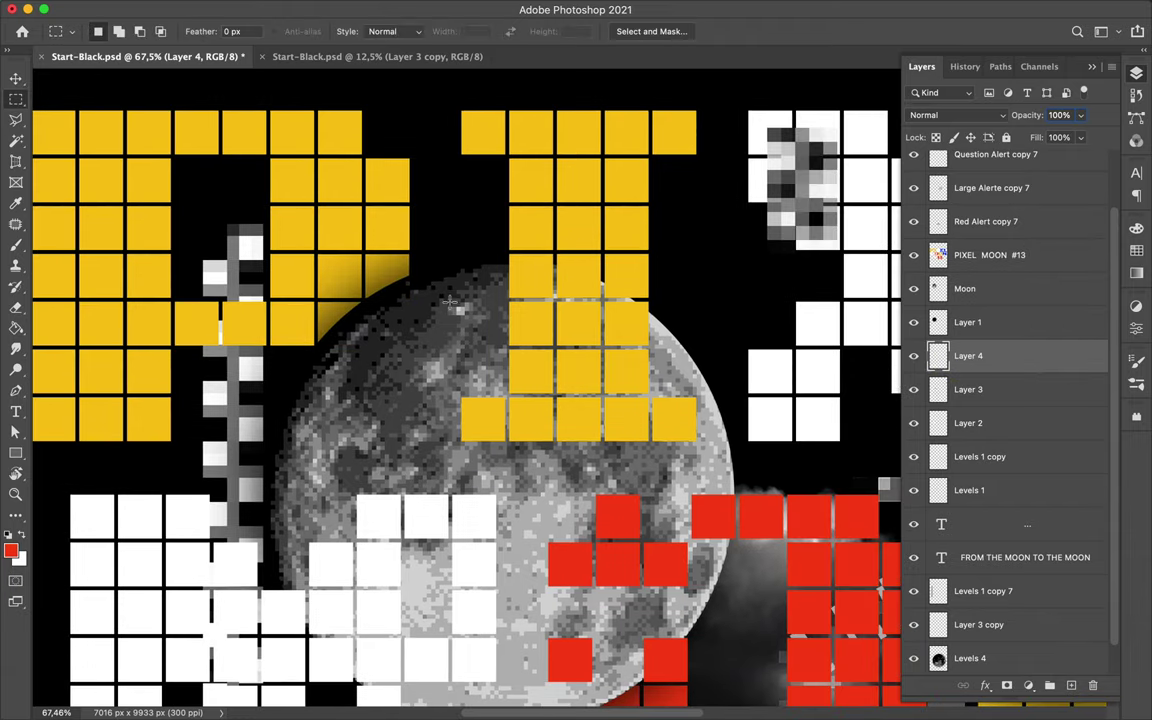
pyautogui.scroll(2, 480, 271)
pyautogui.moveTo(480, 271); pyautogui.dragTo(550, 337)
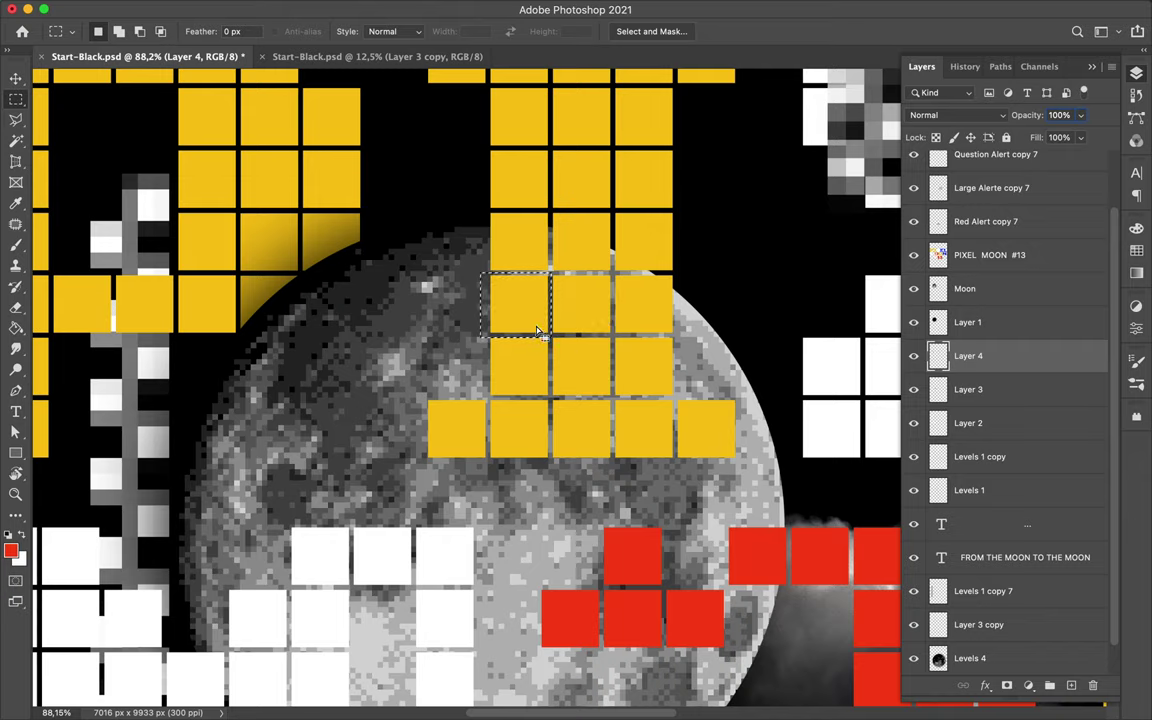
pyautogui.hotkey('alt', ']')
pyautogui.hotkey('alt', ']')
pyautogui.hotkey('alt', ']')
pyautogui.moveTo(549, 396); pyautogui.dragTo(676, 473)
pyautogui.scroll(2, 676, 473)
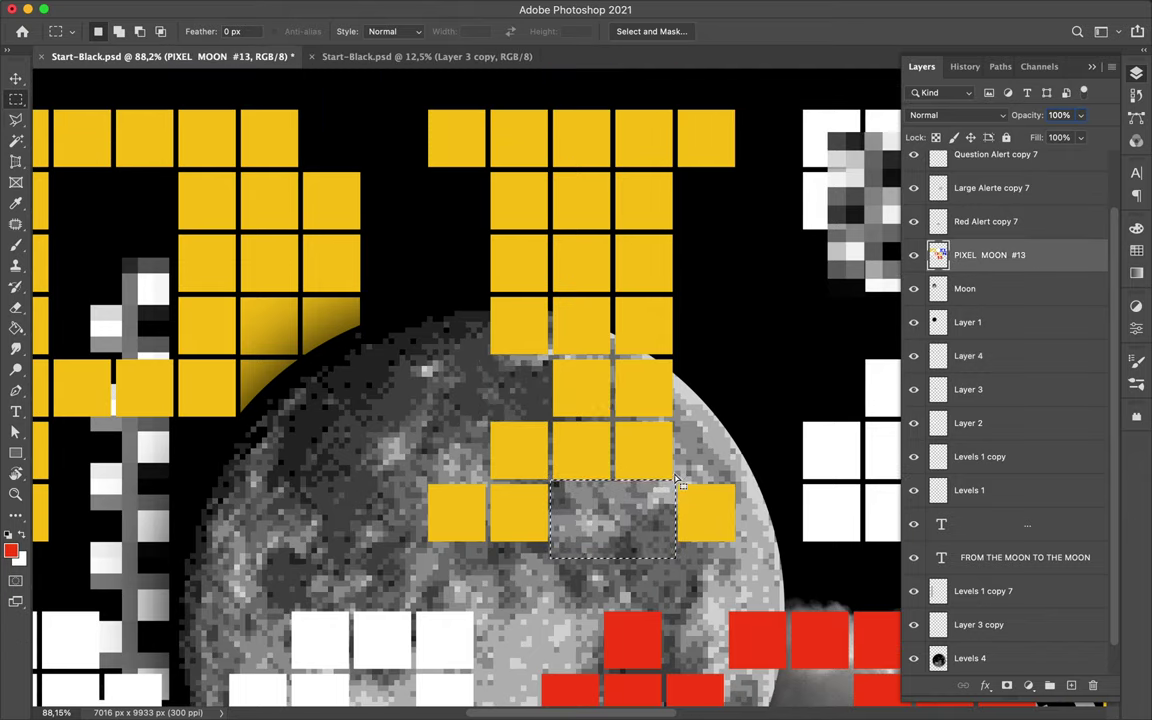
pyautogui.moveTo(690, 295); pyautogui.dragTo(551, 418)
pyautogui.press('Delete')
pyautogui.hotkey('ctrl', 'j')
pyautogui.press('v')
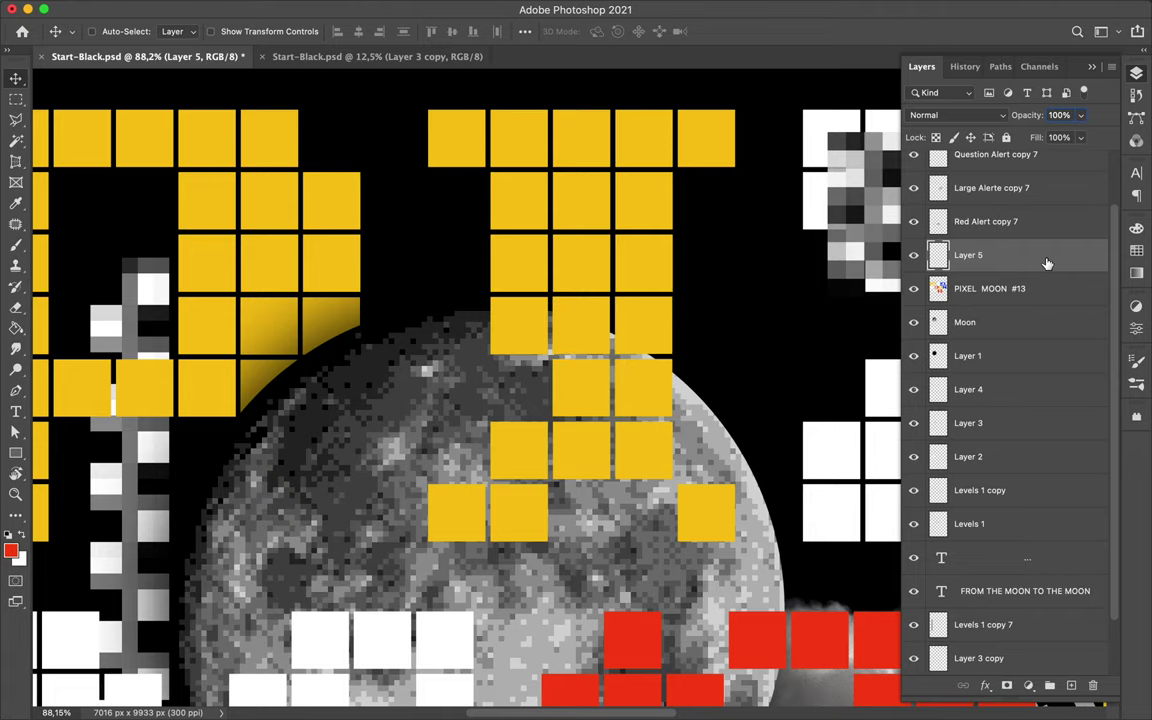
pyautogui.hotkey('ctrl', '[')
pyautogui.hotkey('ctrl', '[')
pyautogui.hotkey('ctrl', '[')
pyautogui.scroll(-8, 688, 333)
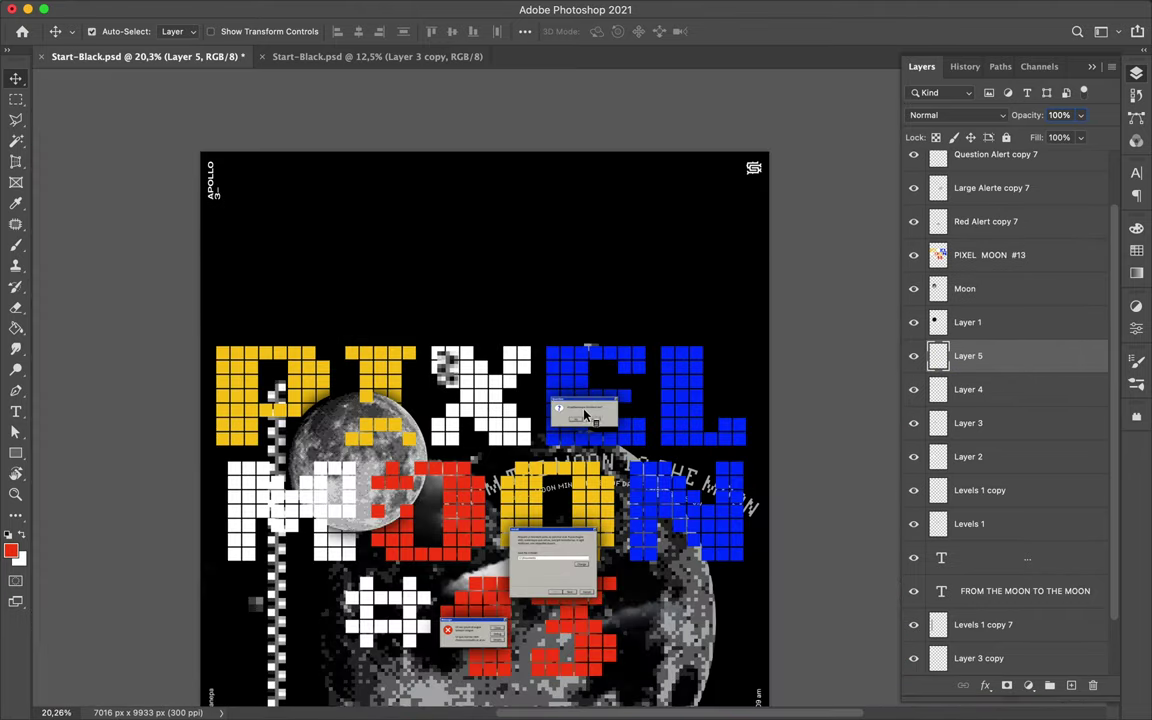
# Step: Duplicate the large alert window as Large Alerte copy 8 at the poster's left edge
pyautogui.moveTo(585, 415); pyautogui.dragTo(706, 345)
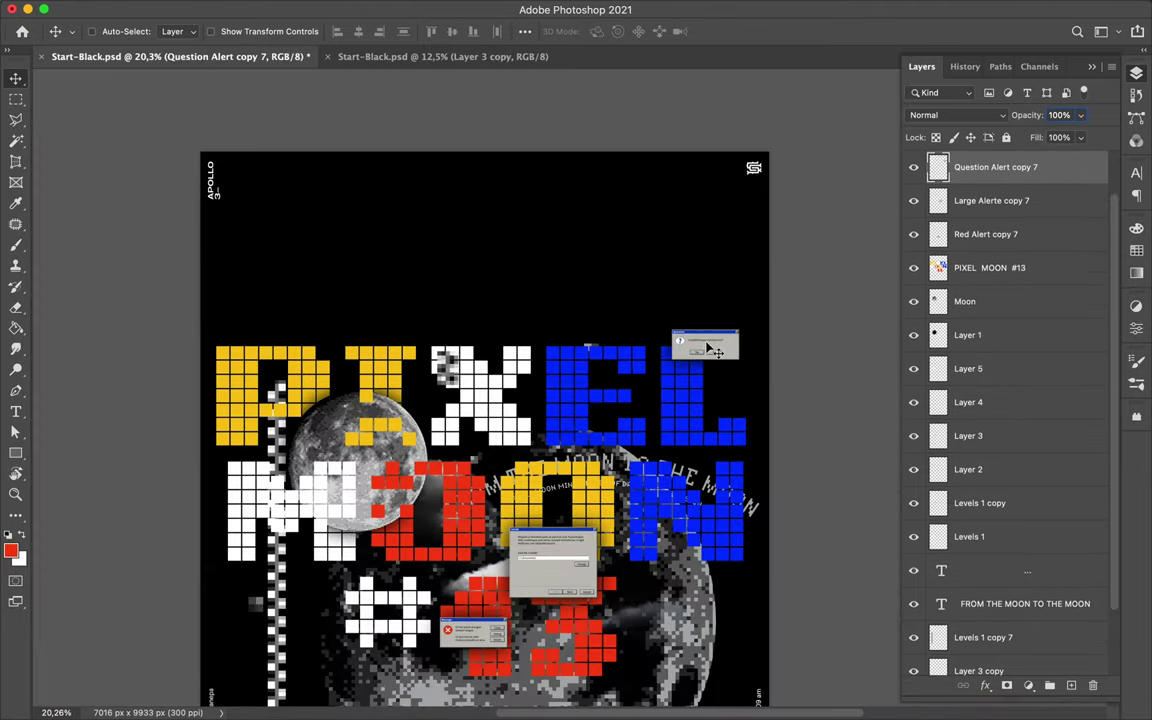
pyautogui.scroll(-4, 700, 345)
pyautogui.moveTo(573, 345)
pyautogui.mouseDown()
pyautogui.moveTo(773, 360)
pyautogui.moveTo(260, 348)
pyautogui.mouseUp()
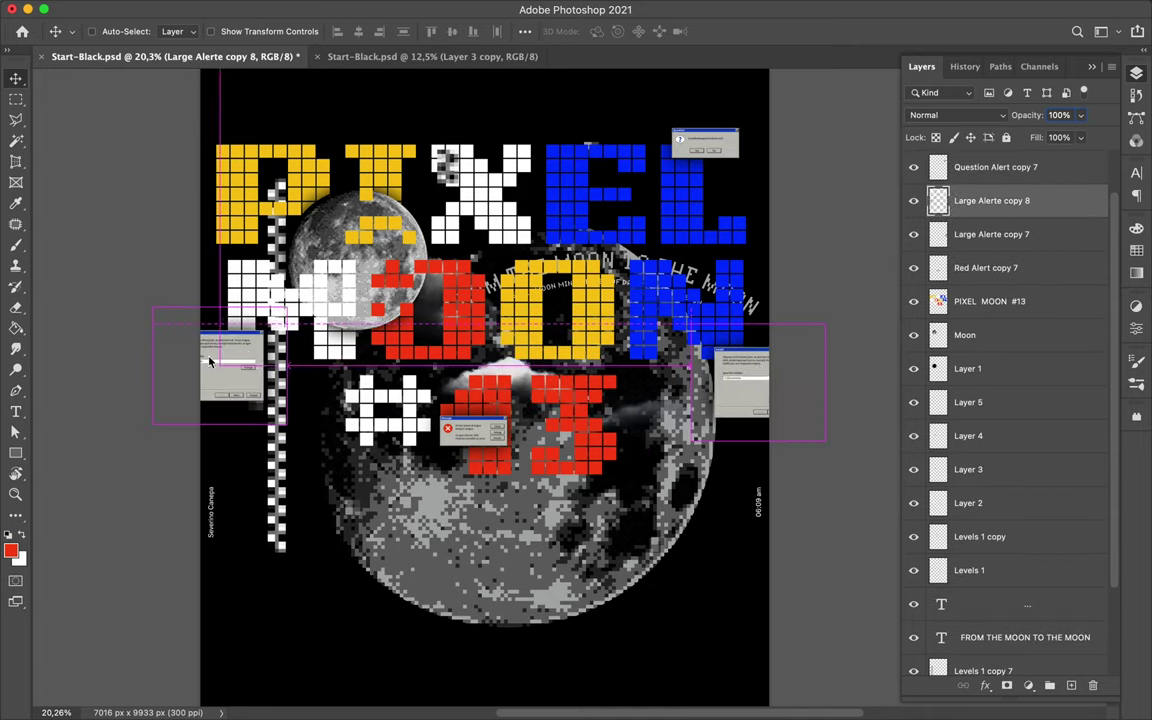
pyautogui.moveTo(960, 200); pyautogui.dragTo(960, 295)
pyautogui.moveTo(503, 541); pyautogui.dragTo(535, 456)
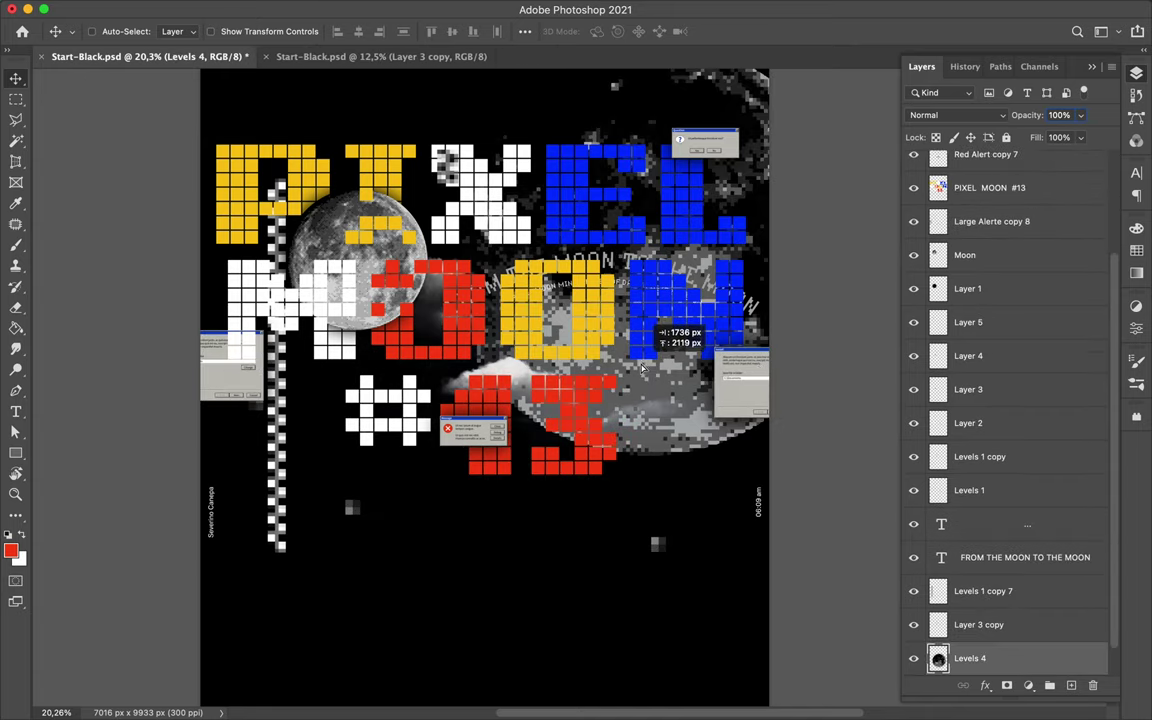
# Step: Select the FROM THE MOON TO THE MOON and curved subtitle layers, undoing an accidental edit
pyautogui.scroll(5, 917, 355)
pyautogui.scroll(-2, 985, 267)
pyautogui.click(985, 262)
pyautogui.scroll(2, 1010, 300)
pyautogui.scroll(-5, 1000, 310)
pyautogui.click(1025, 523)
pyautogui.keyDown('shift'); pyautogui.click(1000, 490); pyautogui.keyUp('shift')
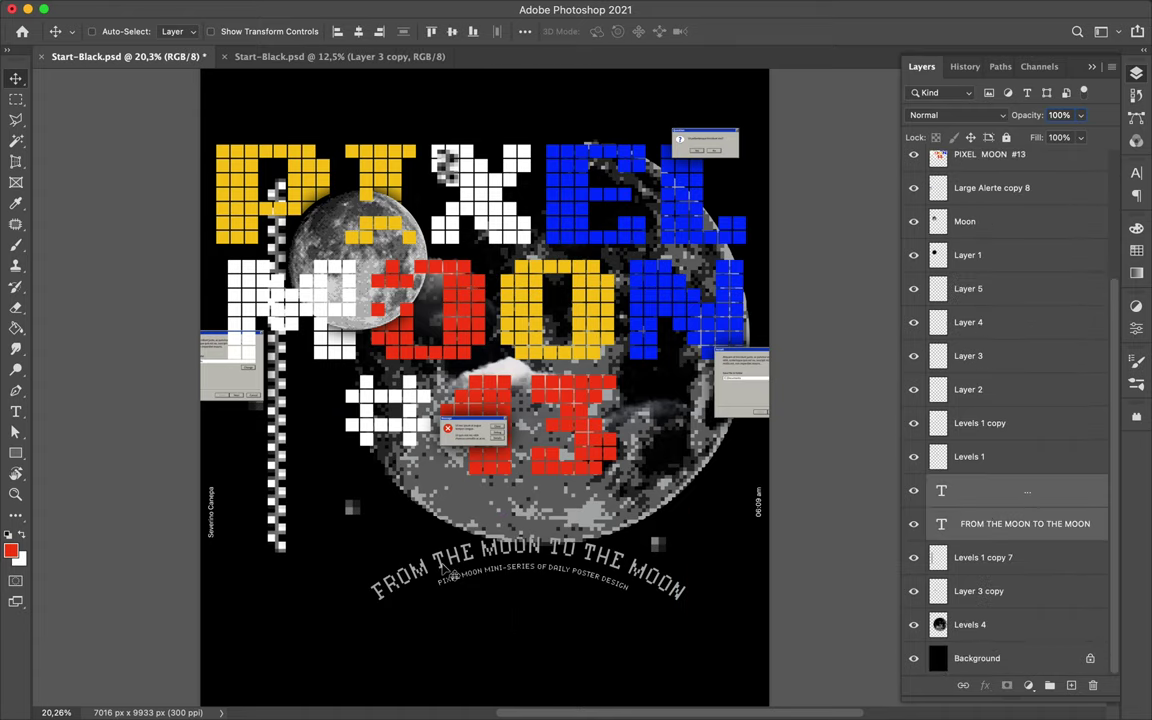
pyautogui.press('t')
pyautogui.press('Delete')
pyautogui.press('super+z')
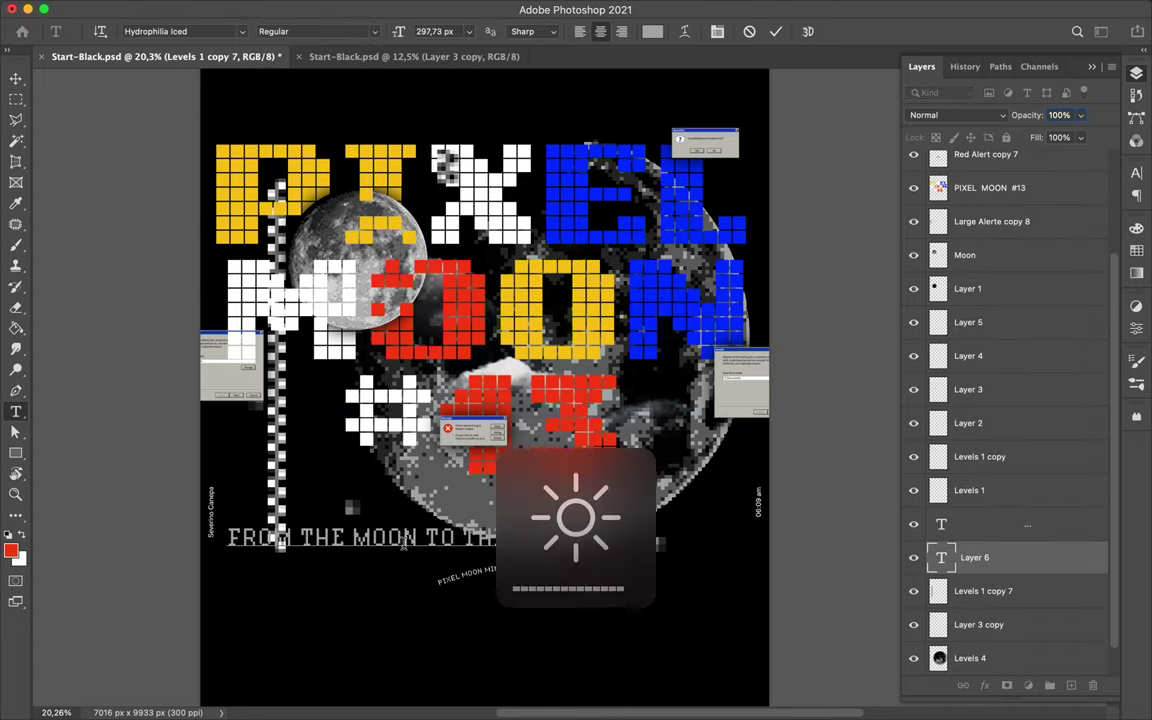
pyautogui.press('super+z')
pyautogui.press('v')
# Step: Move the headline to the top and centre it horizontally on the canvas
pyautogui.moveTo(426, 551)
pyautogui.mouseDown()
pyautogui.moveTo(462, 124)
pyautogui.moveTo(491, 124)
pyautogui.mouseUp()
pyautogui.click(525, 31)
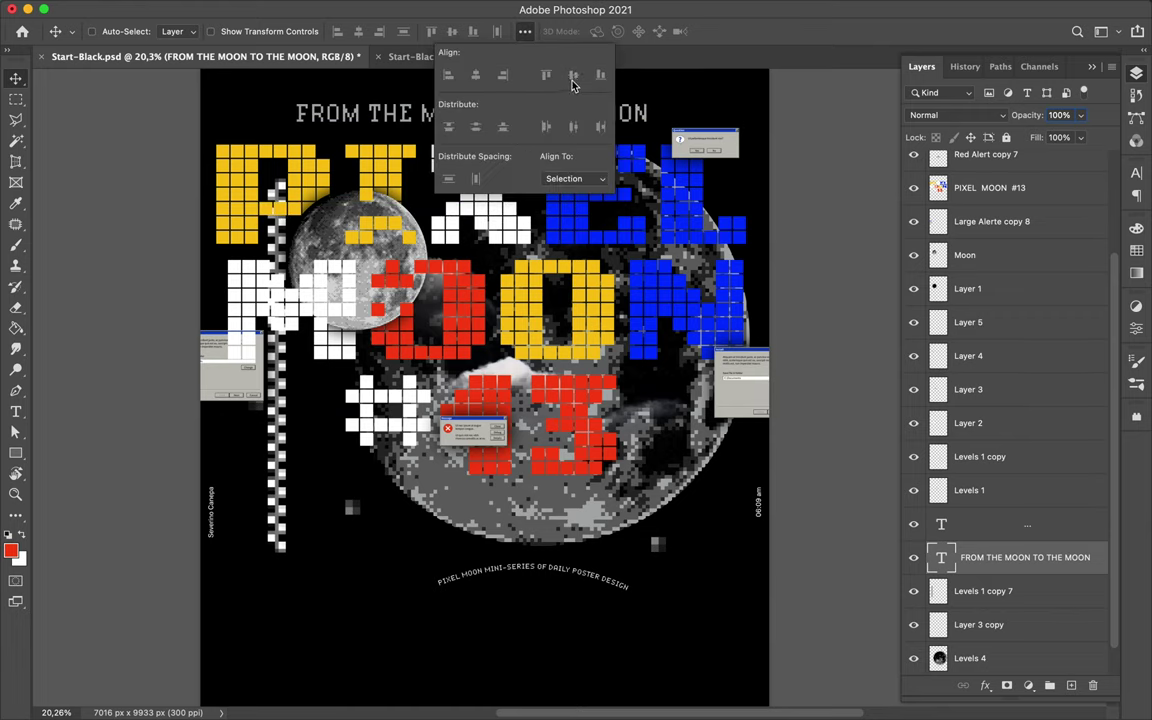
pyautogui.click(568, 178)
pyautogui.click(475, 74)
# Step: Group PIXEL MOON #13 through Layer 2 into Group 1 and centre it horizontally
pyautogui.scroll(3, 990, 306)
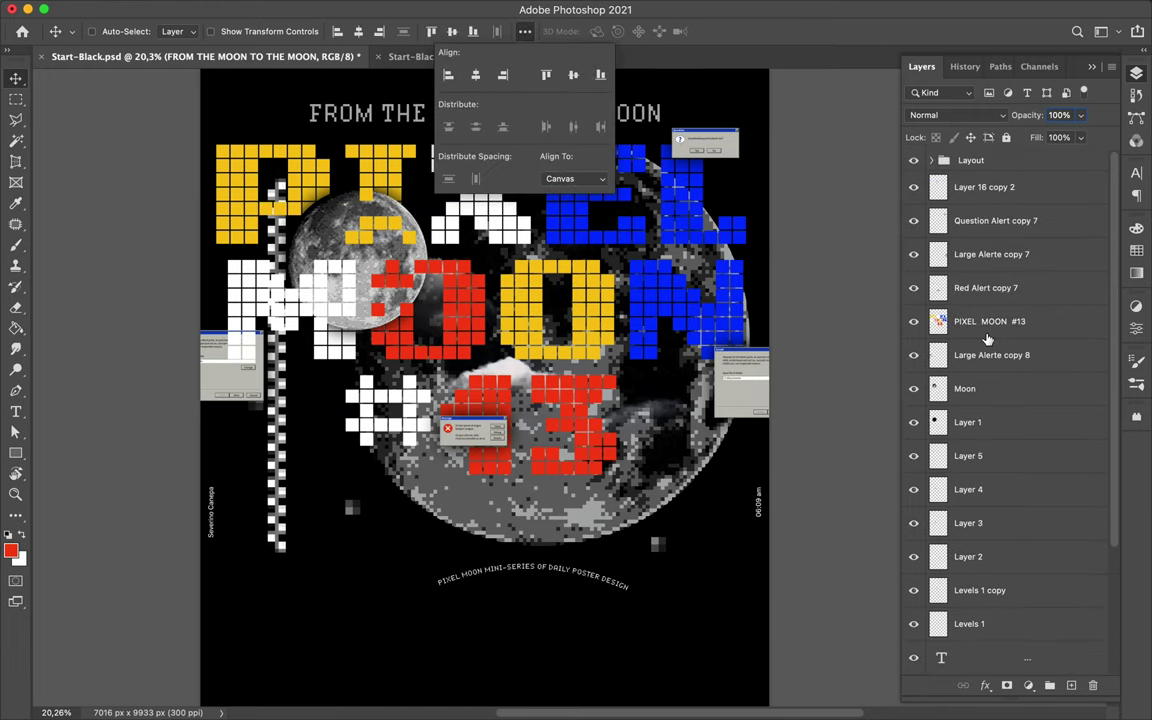
pyautogui.click(985, 322)
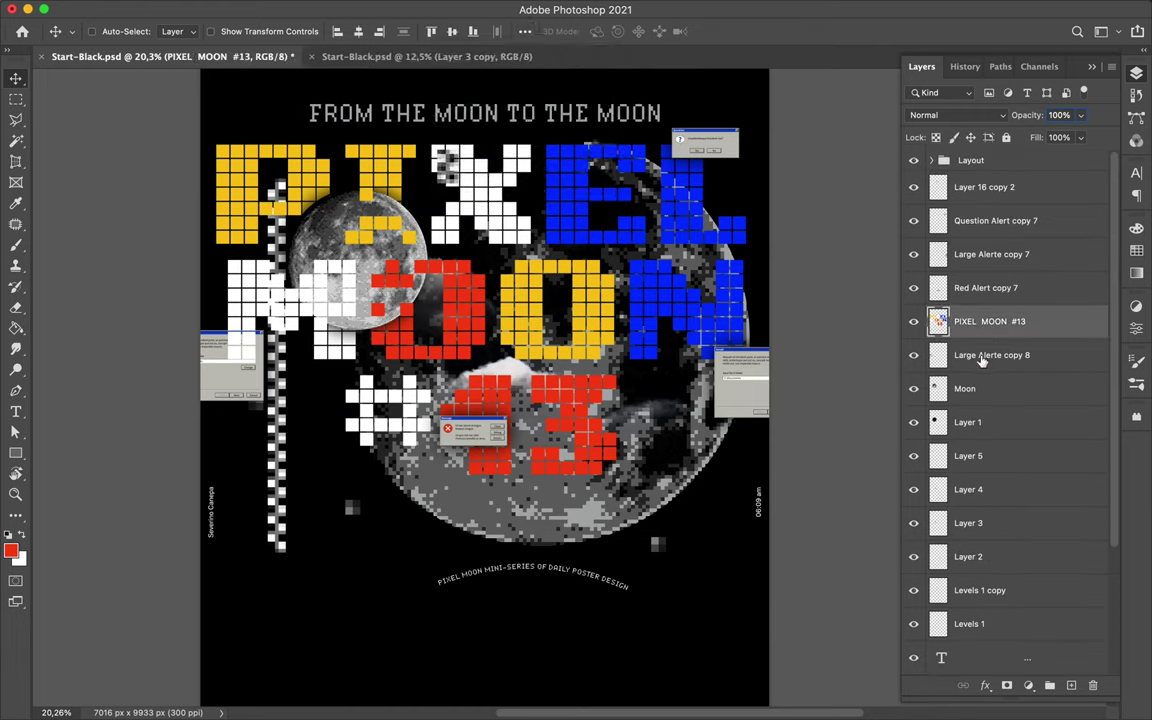
pyautogui.keyDown('shift'); pyautogui.click(955, 562); pyautogui.keyUp('shift')
pyautogui.hotkey('ctrl', 'g')
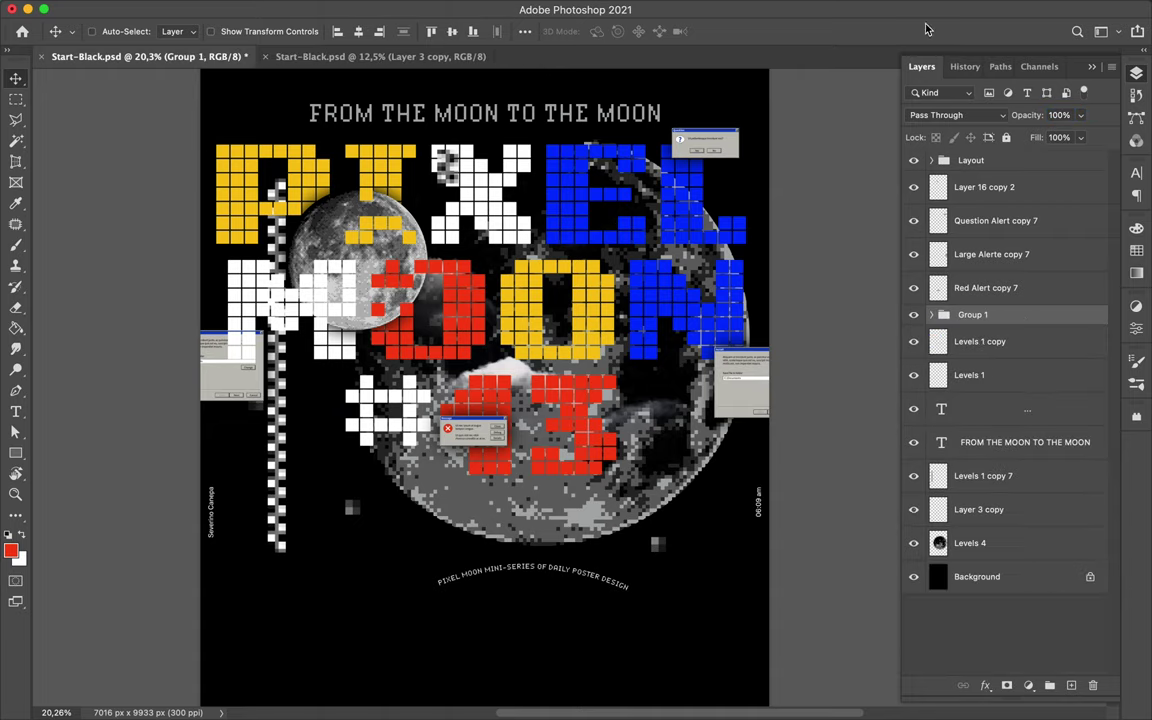
pyautogui.click(359, 31)
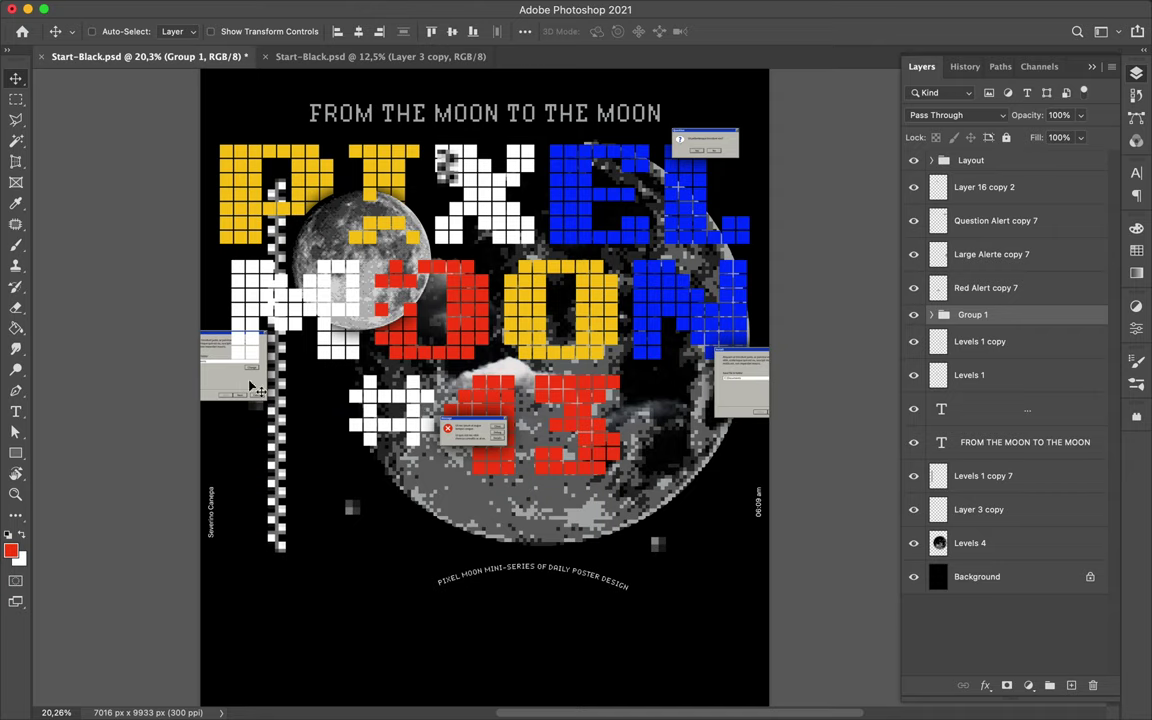
# Step: Shift the left alert window and checkered strip down, and move the pixelated moon up-right
pyautogui.moveTo(250, 355); pyautogui.dragTo(257, 372)
pyautogui.moveTo(281, 461); pyautogui.dragTo(281, 606)
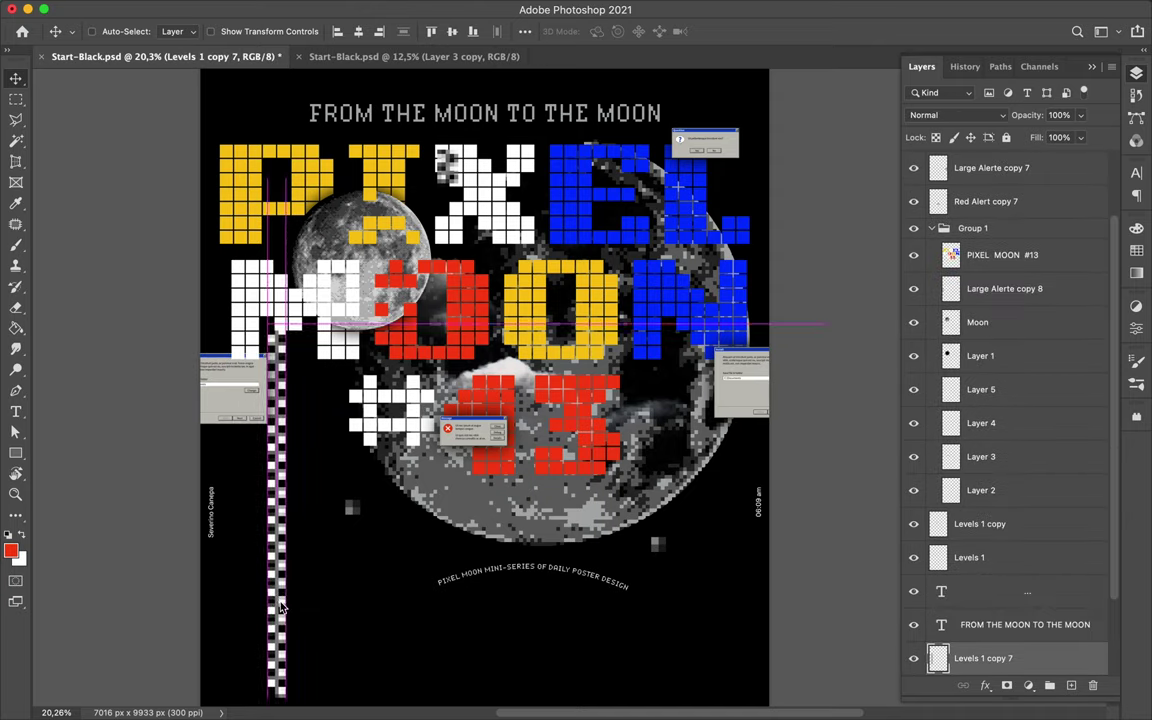
pyautogui.moveTo(600, 520); pyautogui.dragTo(631, 455)
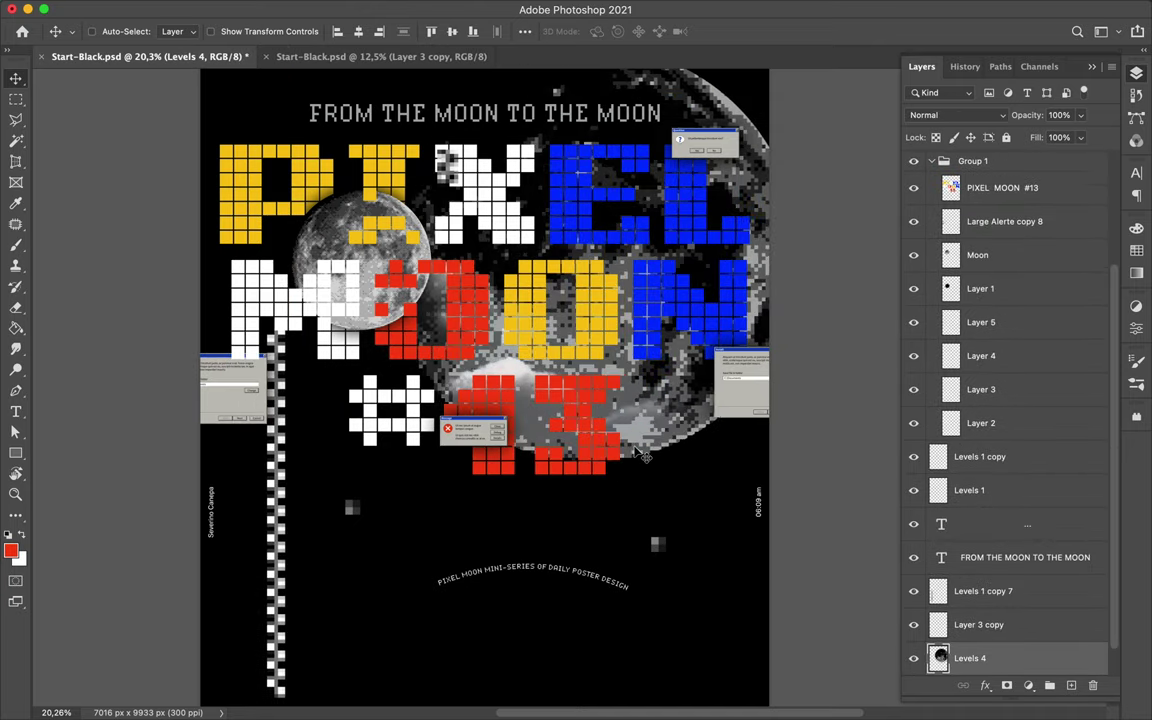
# Step: Scale the pixel moon to about 108%, snap it to guides, and move the curved subtitle up-left
pyautogui.hotkey('ctrl', 't')
pyautogui.hotkey('ctrl', '0')
pyautogui.press('Return')
pyautogui.moveTo(682, 437); pyautogui.dragTo(688, 470)
pyautogui.moveTo(633, 541); pyautogui.dragTo(570, 534)
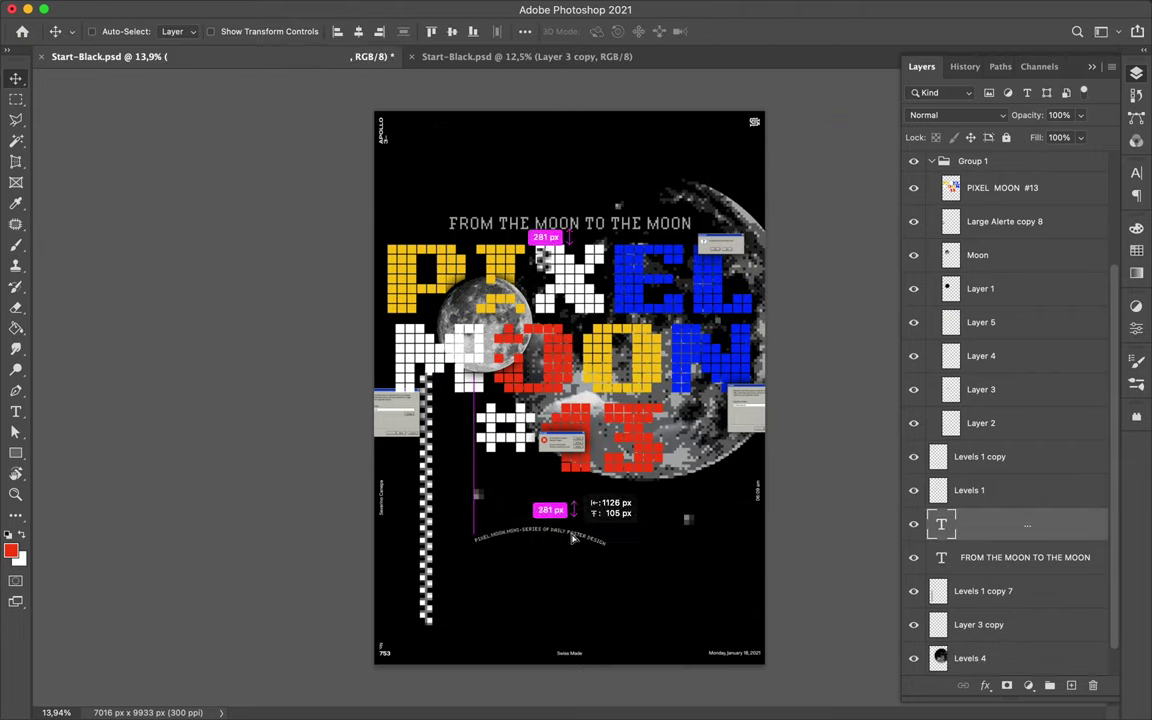
# Step: Move the mini-series line up just above the FROM THE MOON headline
pyautogui.doubleClick(570, 534)
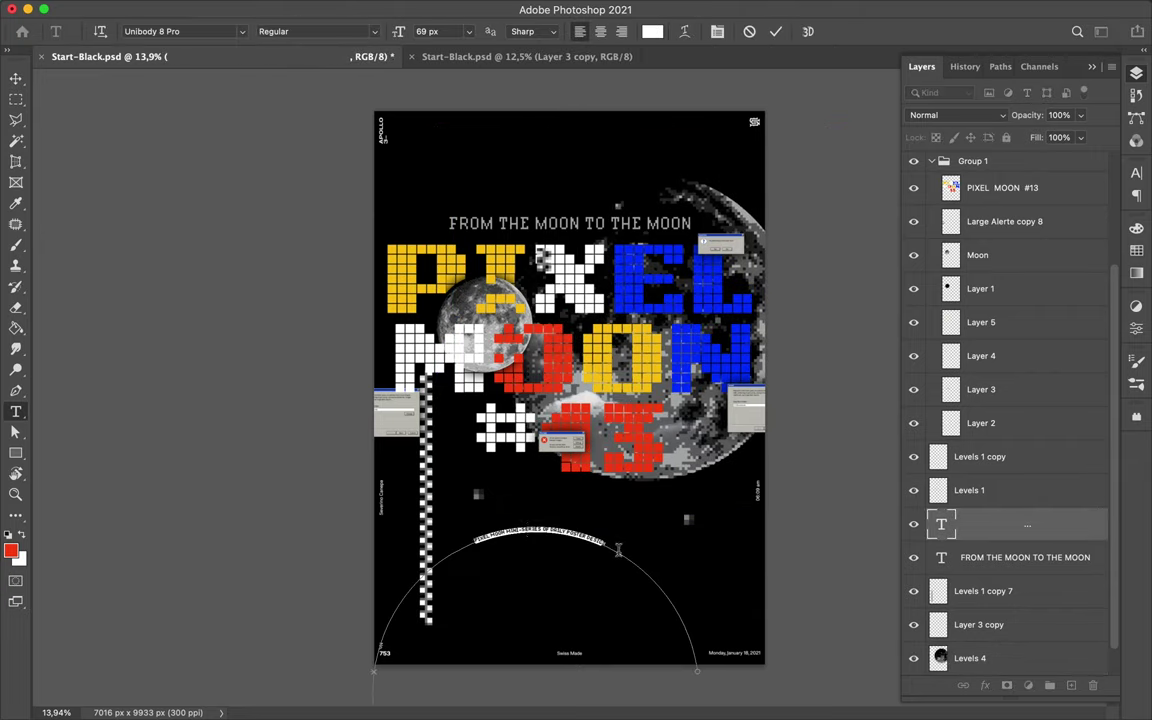
pyautogui.hotkey('ctrl', 'Return')
pyautogui.hotkey('ctrl', 'z')
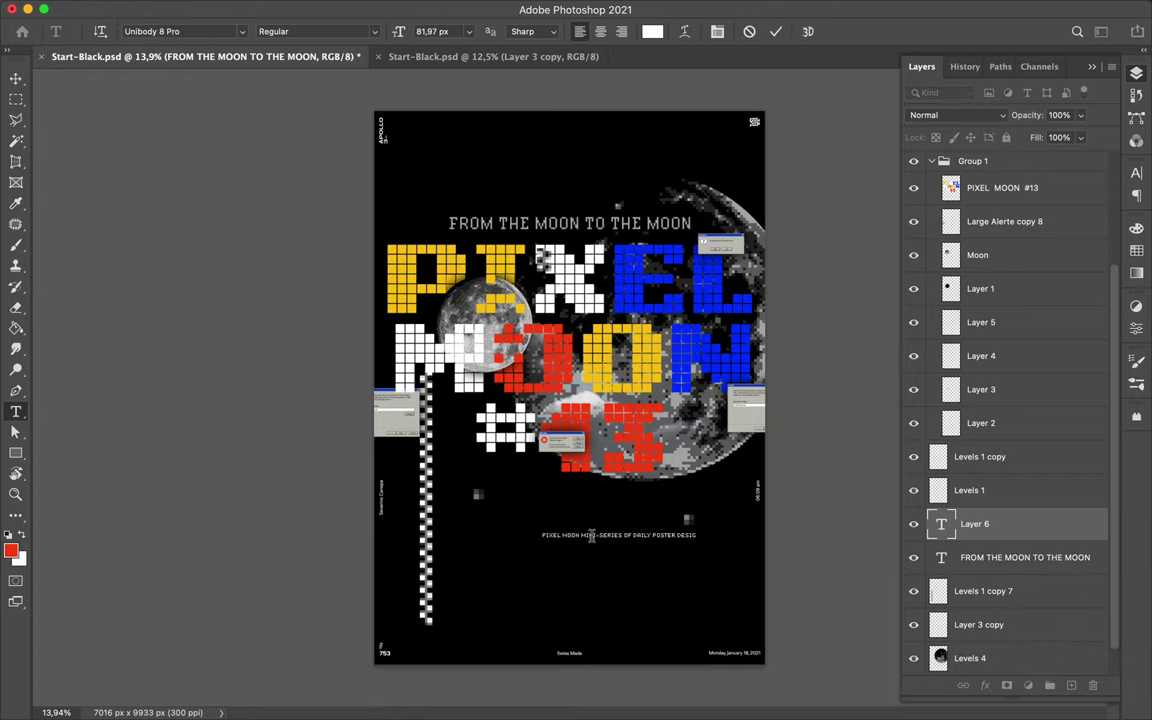
pyautogui.moveTo(598, 547); pyautogui.dragTo(551, 220)
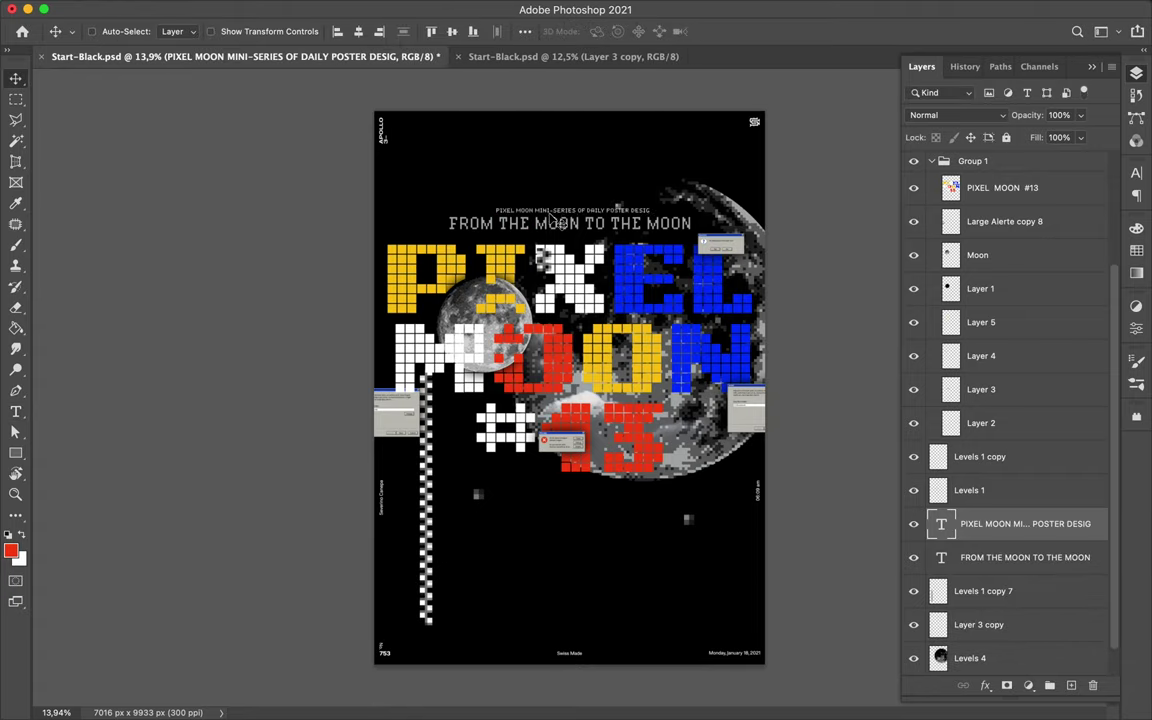
# Step: Add 'N' so the line ends in DESIGN, and duplicate the red alert window slightly lower-left
pyautogui.doubleClick(645, 207)
pyautogui.write('N')
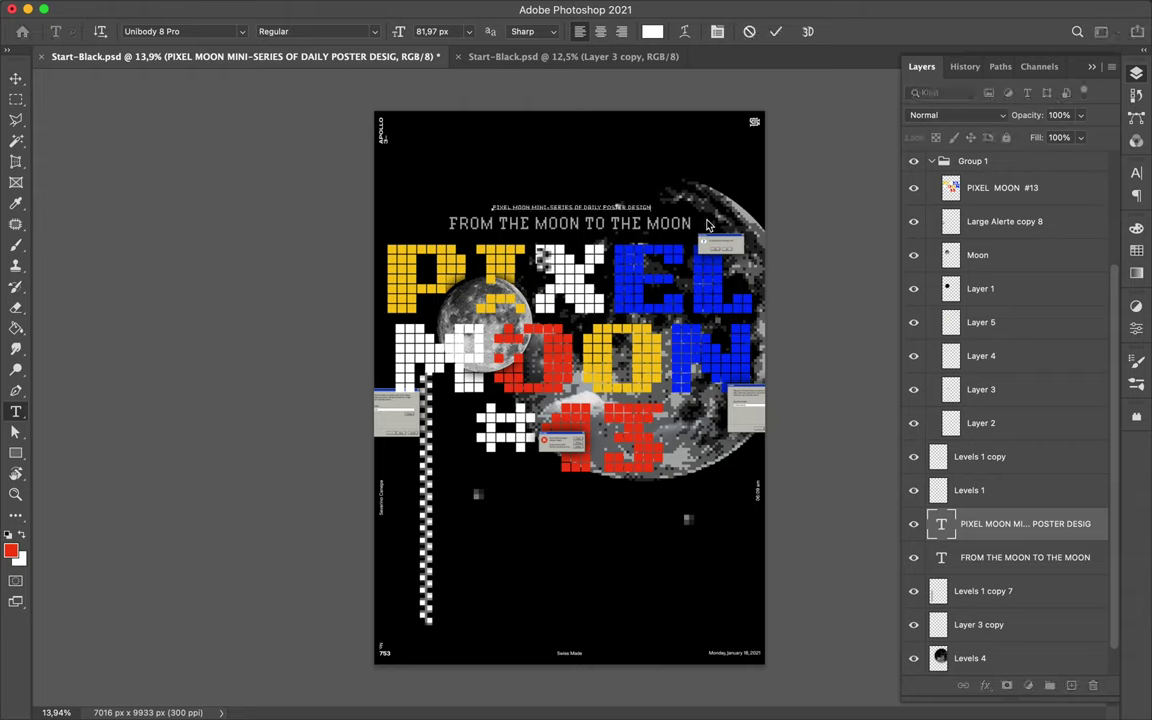
pyautogui.hotkey('ctrl', 'Return')
pyautogui.hotkey('ctrl', 'v')
pyautogui.moveTo(585, 450); pyautogui.dragTo(575, 458)
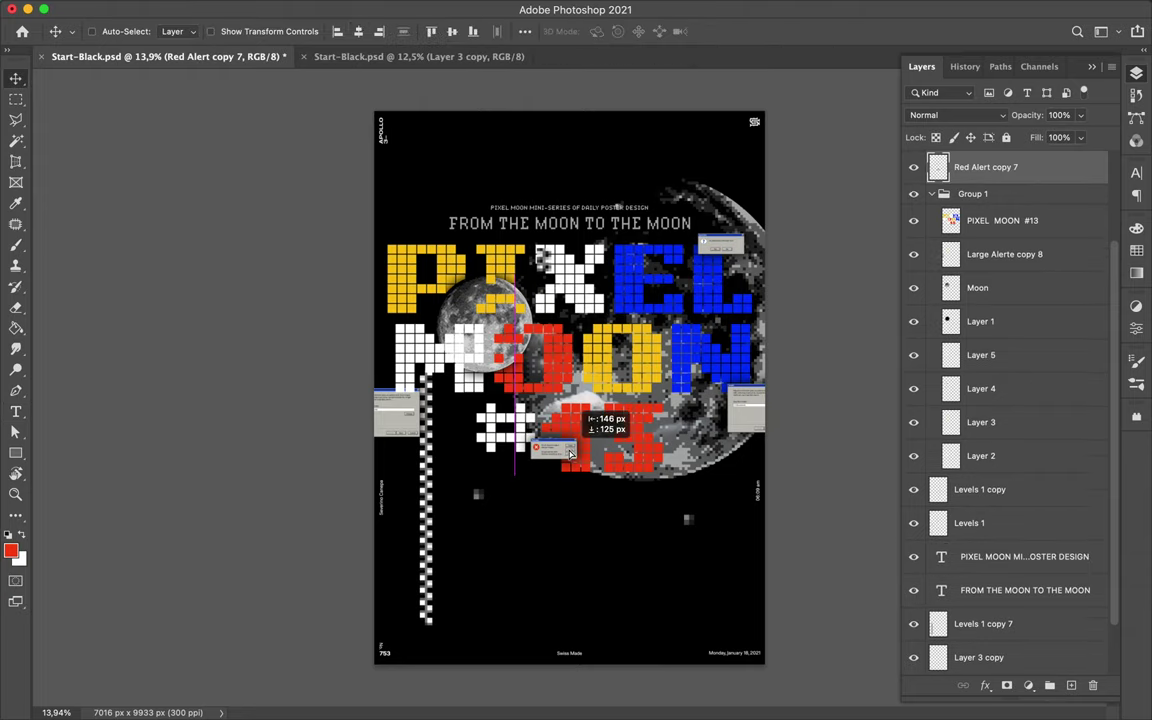
# Step: Duplicate the Moon layer to the lower right and move the copy into Group 1
pyautogui.click(977, 287)
pyautogui.moveTo(480, 310); pyautogui.dragTo(670, 478)
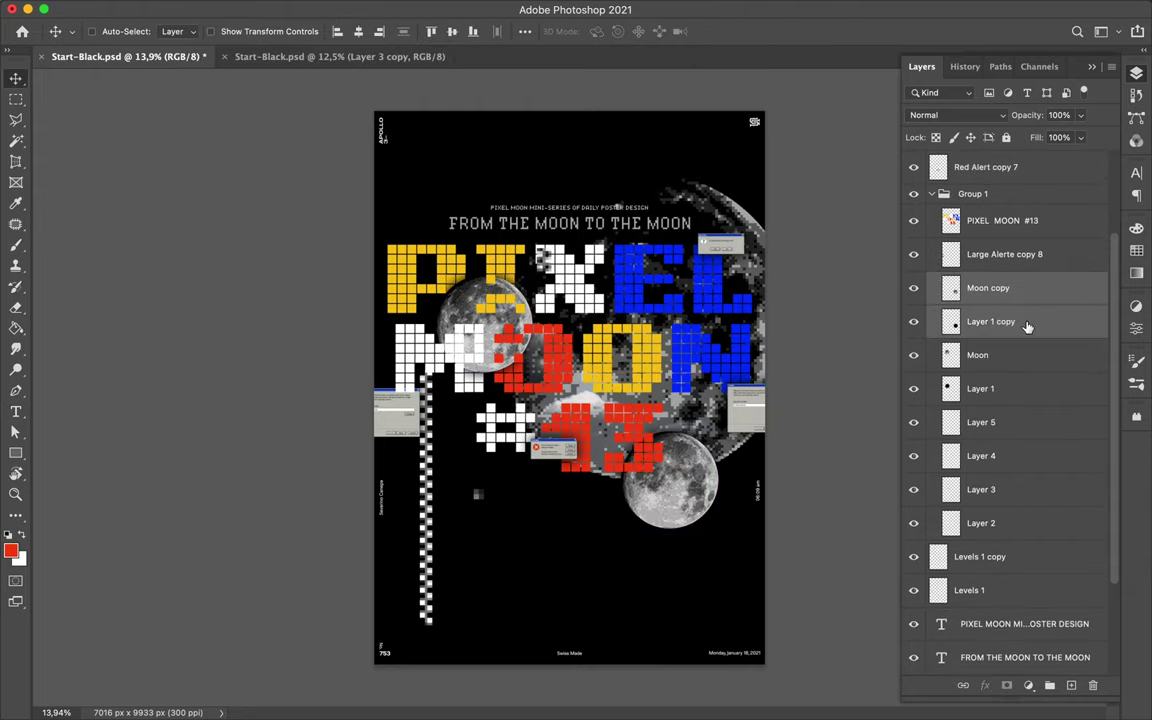
pyautogui.moveTo(985, 287); pyautogui.dragTo(992, 222)
pyautogui.moveTo(675, 485); pyautogui.dragTo(672, 192)
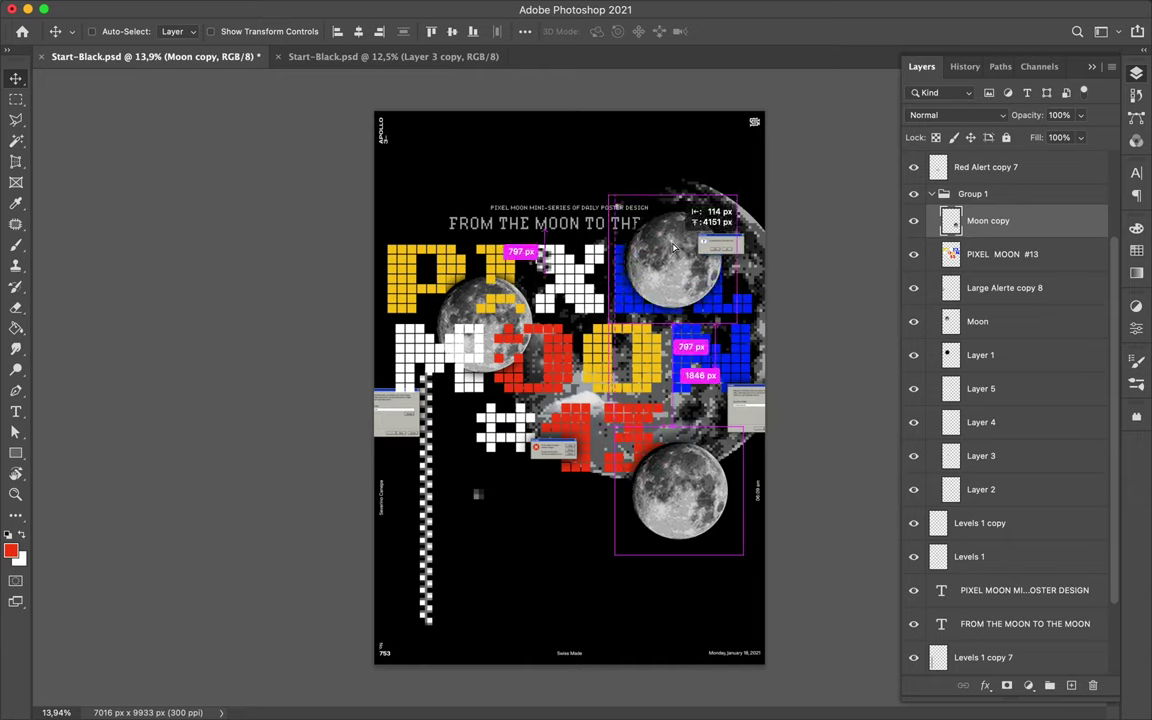
# Step: Stack both headline text layers above the moons and place a second moon copy at the upper right
pyautogui.click(1024, 623)
pyautogui.keyDown('shift'); pyautogui.click(1024, 657); pyautogui.keyUp('shift')
pyautogui.moveTo(1024, 657); pyautogui.dragTo(1000, 182)
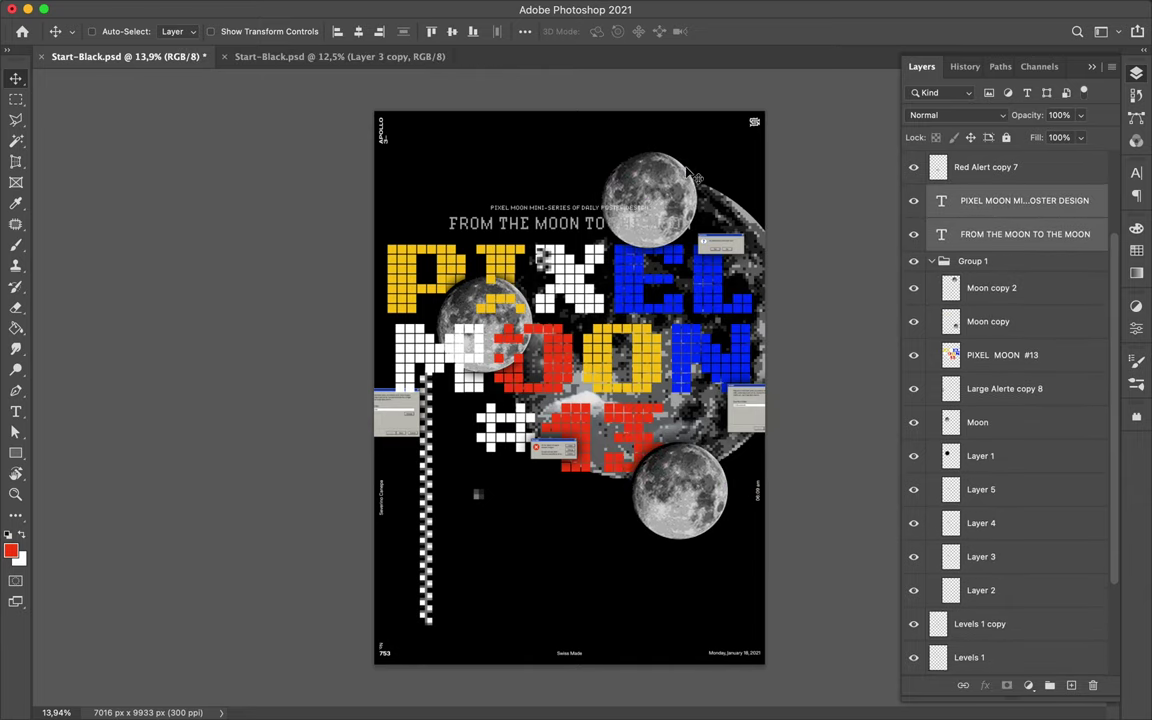
pyautogui.moveTo(706, 218); pyautogui.dragTo(790, 212)
# Step: Add another alert window copy inside Group 1, then select the empty Layer 6
pyautogui.moveTo(722, 243); pyautogui.dragTo(735, 262)
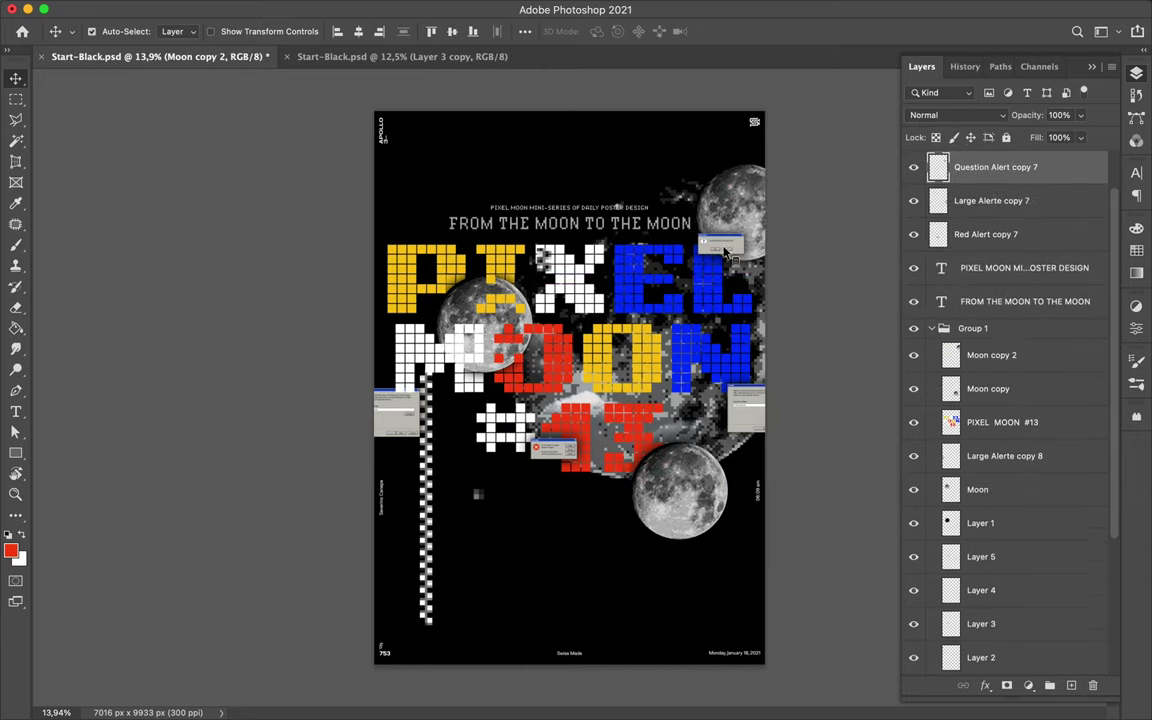
pyautogui.moveTo(995, 167); pyautogui.dragTo(1000, 408)
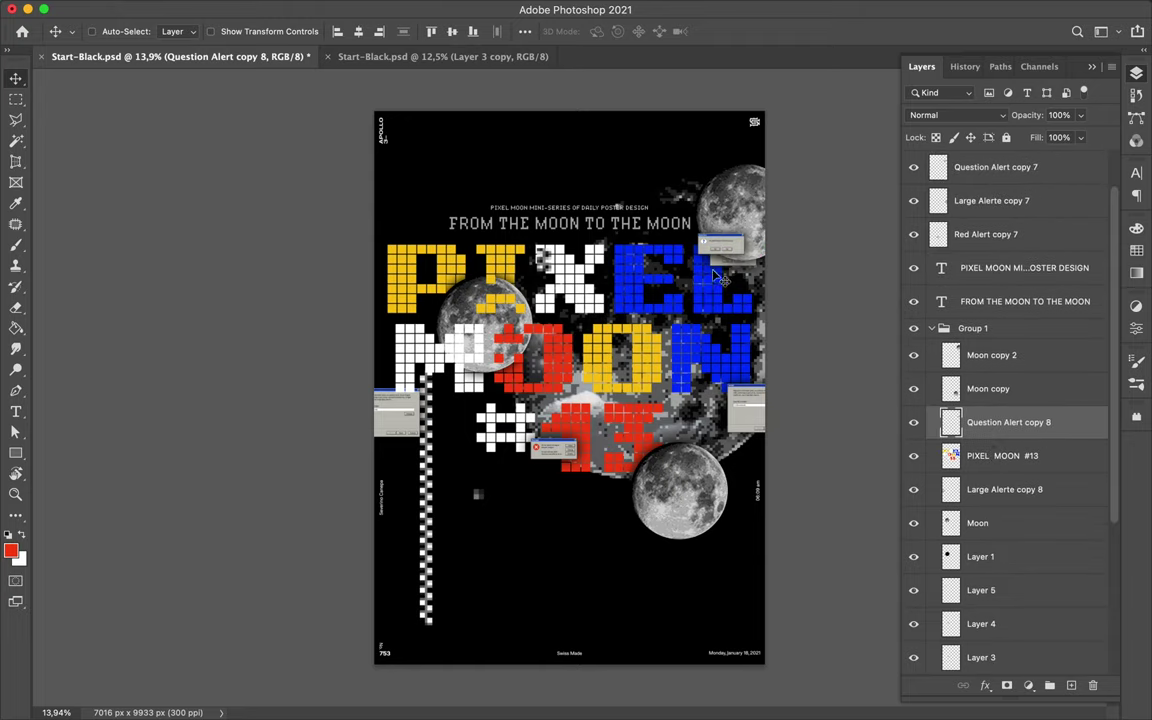
pyautogui.scroll(-5, 968, 623)
pyautogui.click(968, 658)
# Step: Set up a white Hard Round brush at 39 px
pyautogui.press('b')
pyautogui.press('d')
pyautogui.press('x')
pyautogui.rightClick(564, 553)
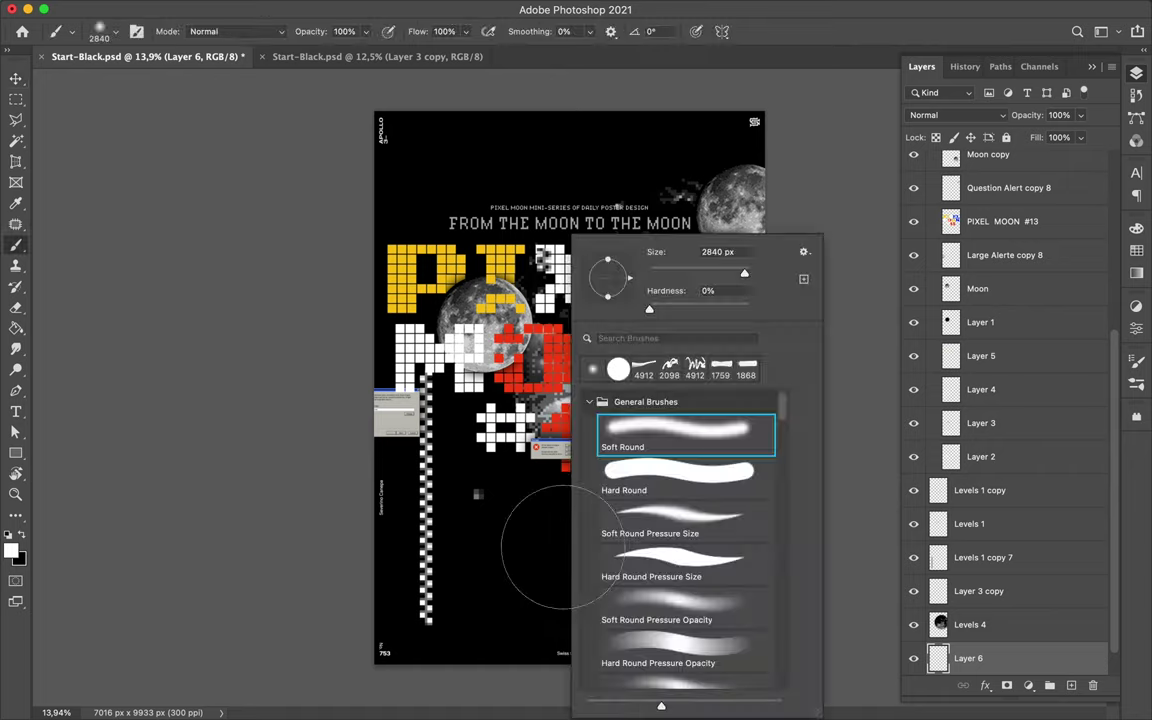
pyautogui.click(678, 470)
pyautogui.press('Return')
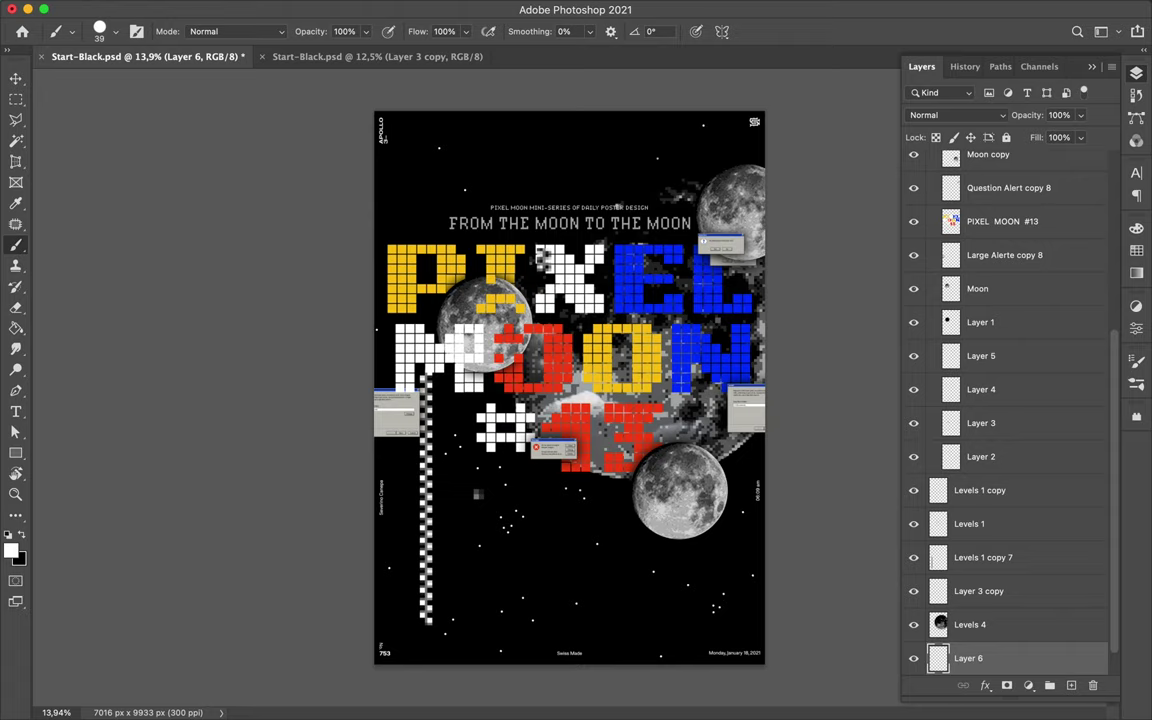
# Step: Pixelate the white star dots with Filter > Pixelate > Mosaic
pyautogui.click(411, 8)
pyautogui.click(630, 327)
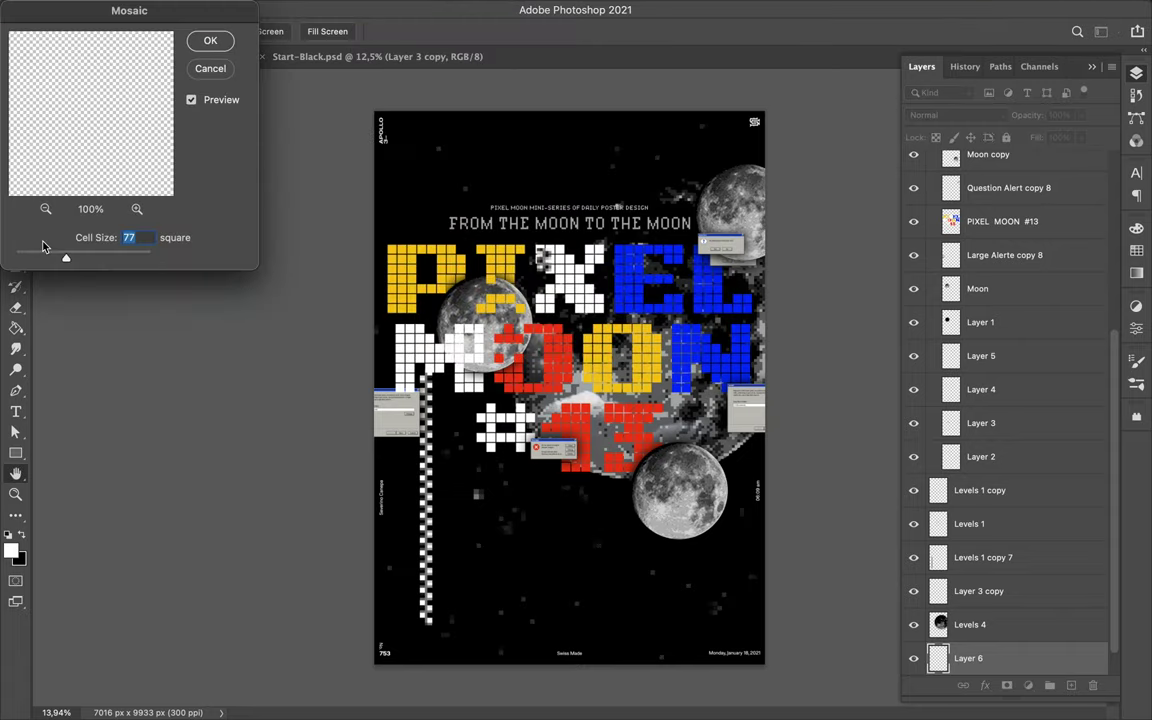
pyautogui.click(200, 41)
pyautogui.scroll(-1, 966, 627)
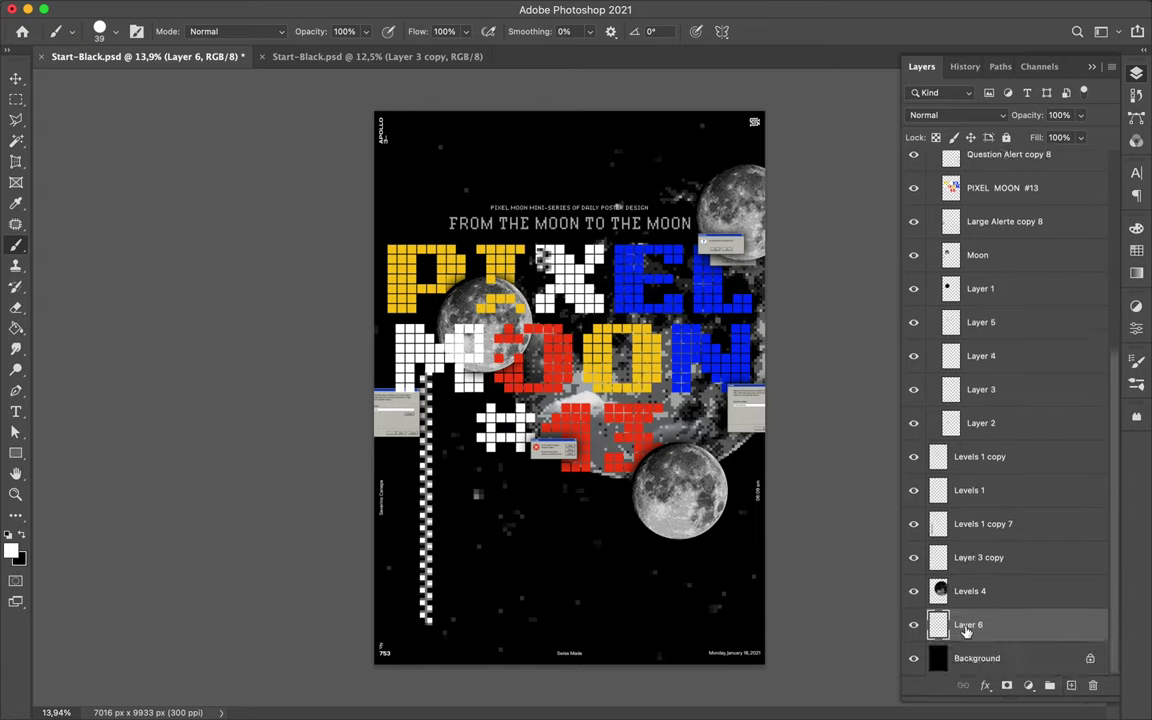
pyautogui.click(1027, 624)
pyautogui.write('White Stars')
# Step: Name the layers White Stars and Red Stars, and pick red from the swatches
pyautogui.press('Return')
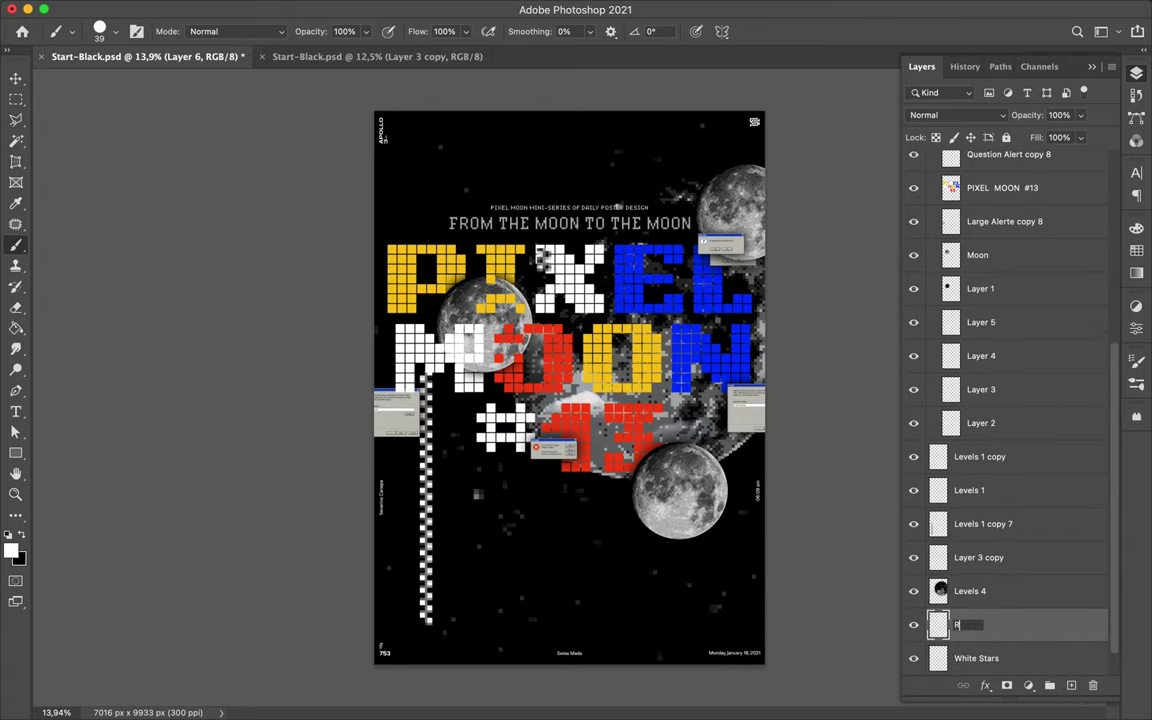
pyautogui.press('Return')
pyautogui.click(1136, 249)
pyautogui.click(947, 269)
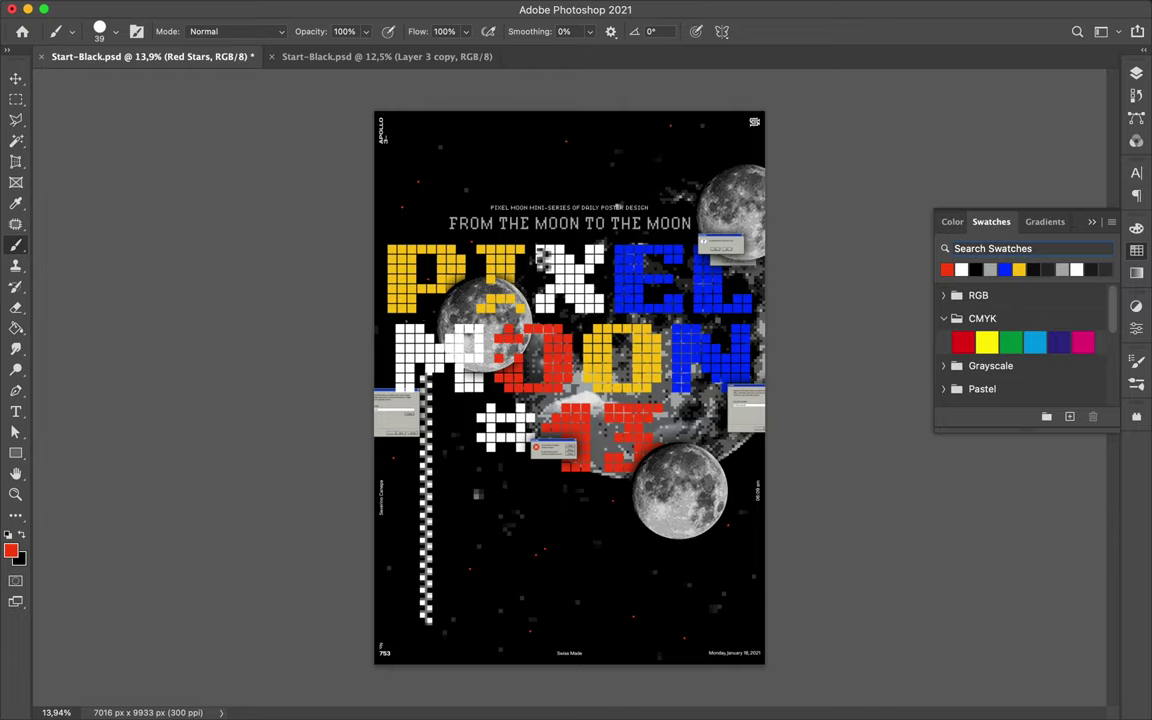
# Step: Apply Mosaic to the red stars, name the Blue Stars layer, and choose blue paint
pyautogui.click(375, 10)
pyautogui.click(1139, 84)
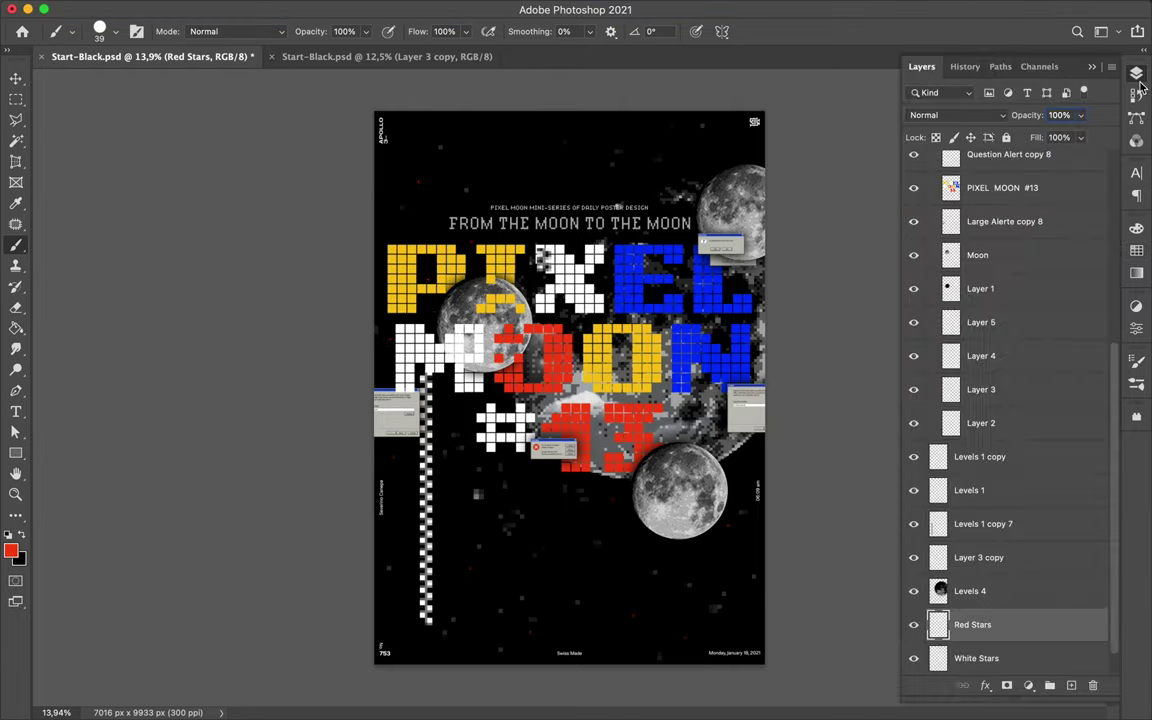
pyautogui.write('Blue Stars')
pyautogui.press('Return')
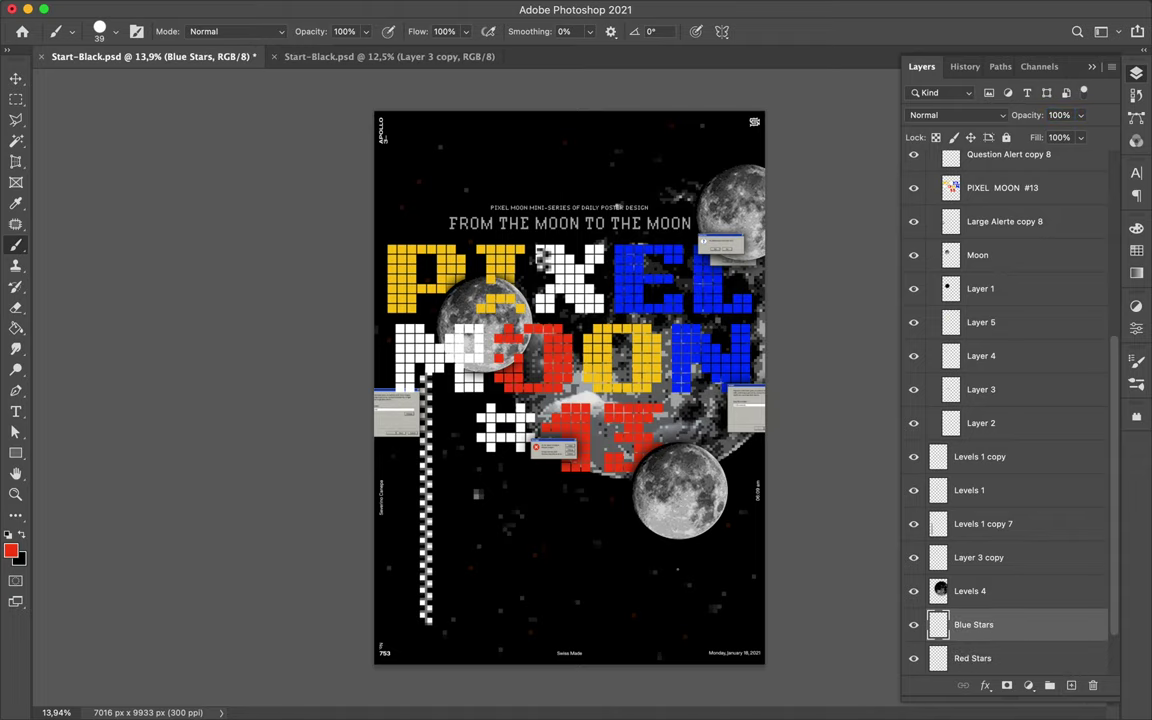
pyautogui.click(1136, 249)
pyautogui.click(946, 269)
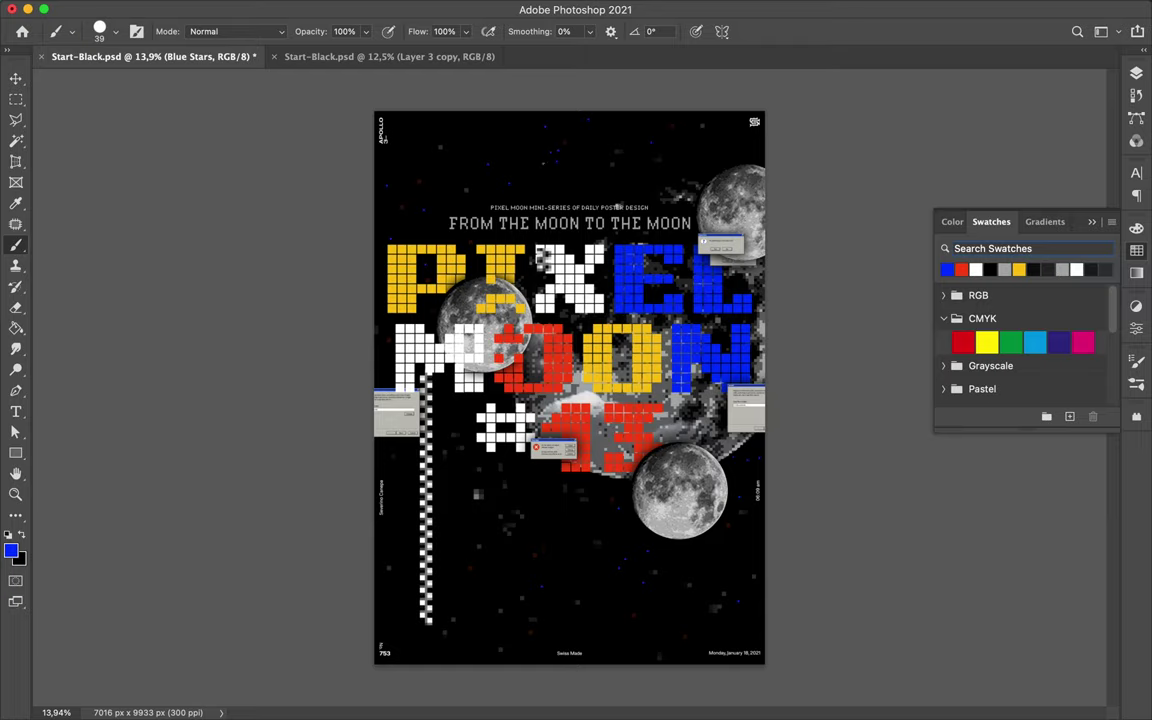
# Step: Pixelate the blue star dots with Filter > Pixelate > Mosaic
pyautogui.click(378, 10)
pyautogui.click(640, 288)
pyautogui.press('Return')
pyautogui.click(1136, 74)
# Step: Name the new empty layer Yellow Stars and choose yellow from the swatches
pyautogui.click(957, 622)
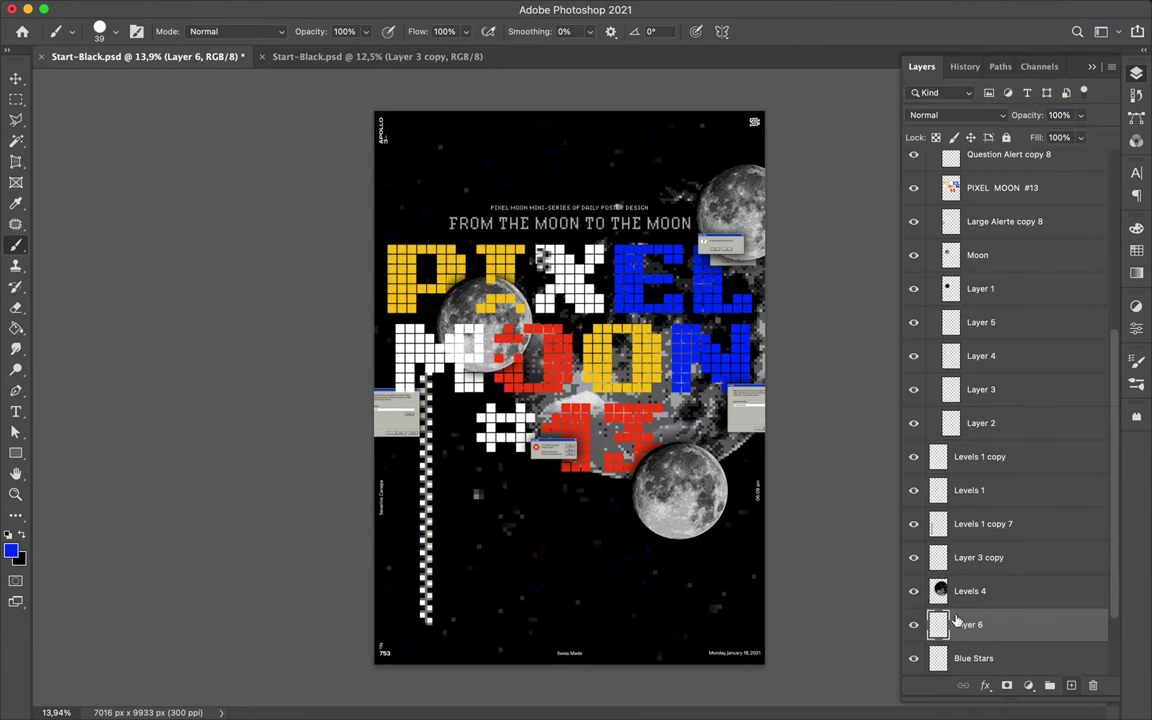
pyautogui.write('rs')
pyautogui.press('Return')
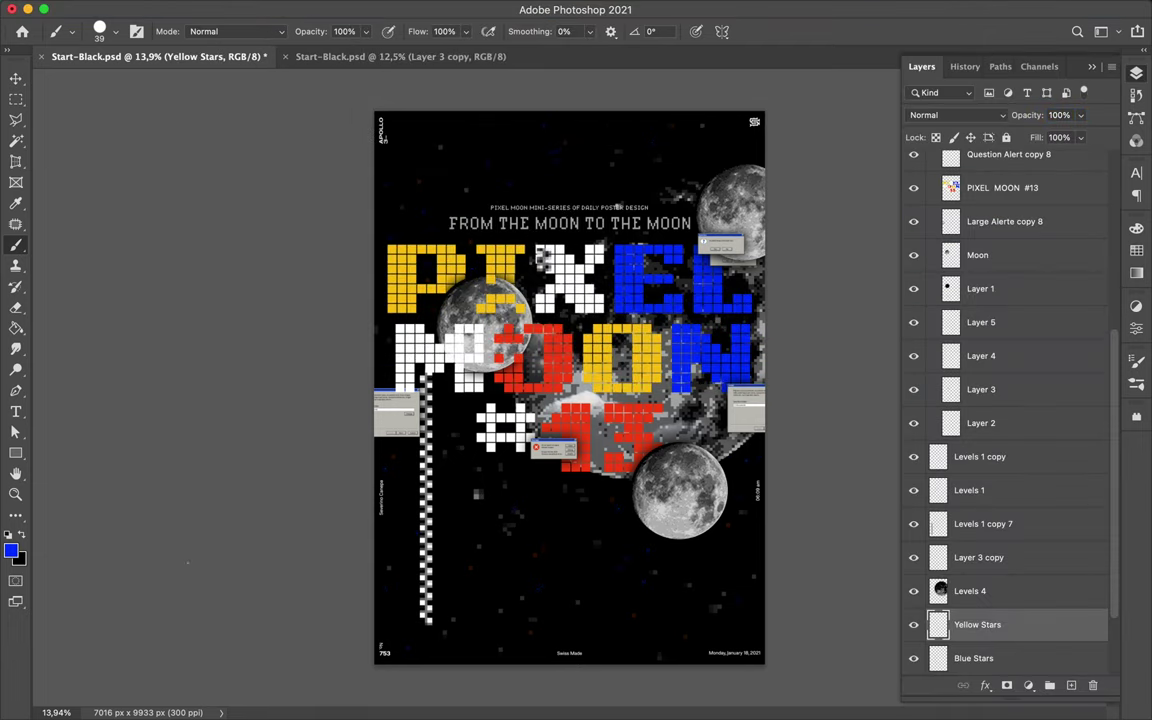
pyautogui.click(1137, 250)
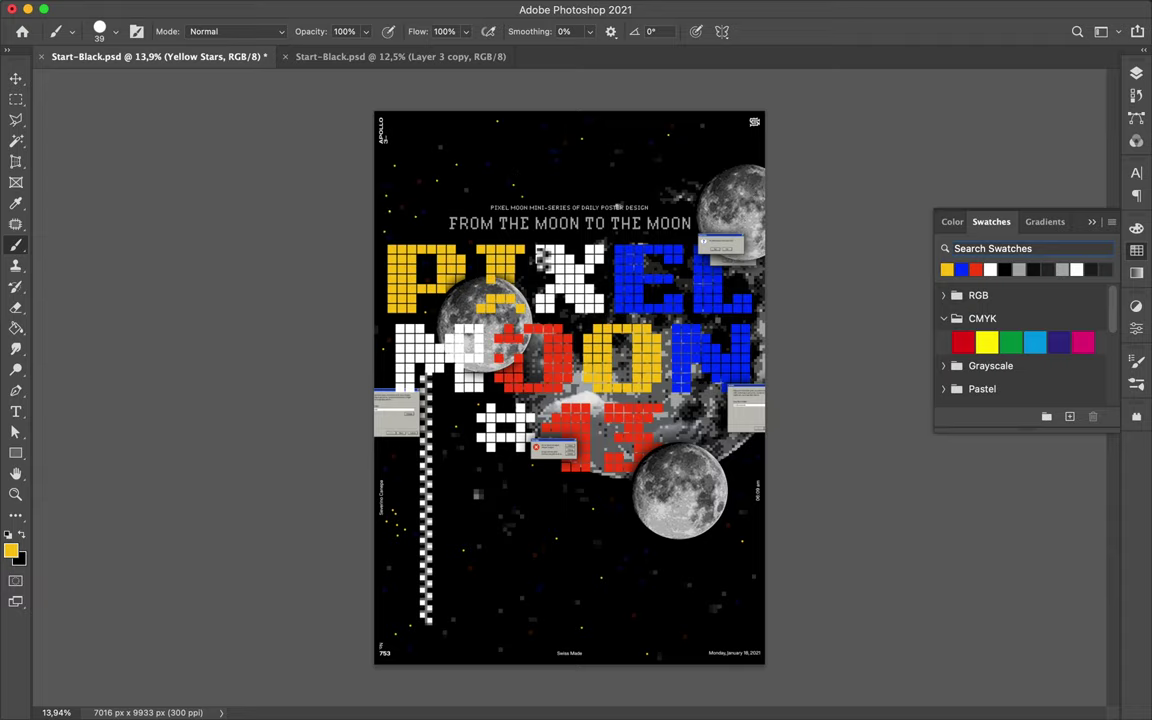
# Step: Rotate the checkered strip horizontally between the title rows, then save the poster
pyautogui.click(375, 10)
pyautogui.press('v')
pyautogui.moveTo(380, 355); pyautogui.dragTo(527, 470)
pyautogui.hotkey('ctrl', 't')
pyautogui.moveTo(505, 665)
pyautogui.mouseDown()
pyautogui.moveTo(442, 533)
pyautogui.moveTo(703, 330)
pyautogui.moveTo(323, 402)
pyautogui.moveTo(340, 396)
pyautogui.mouseUp()
pyautogui.press('Return')
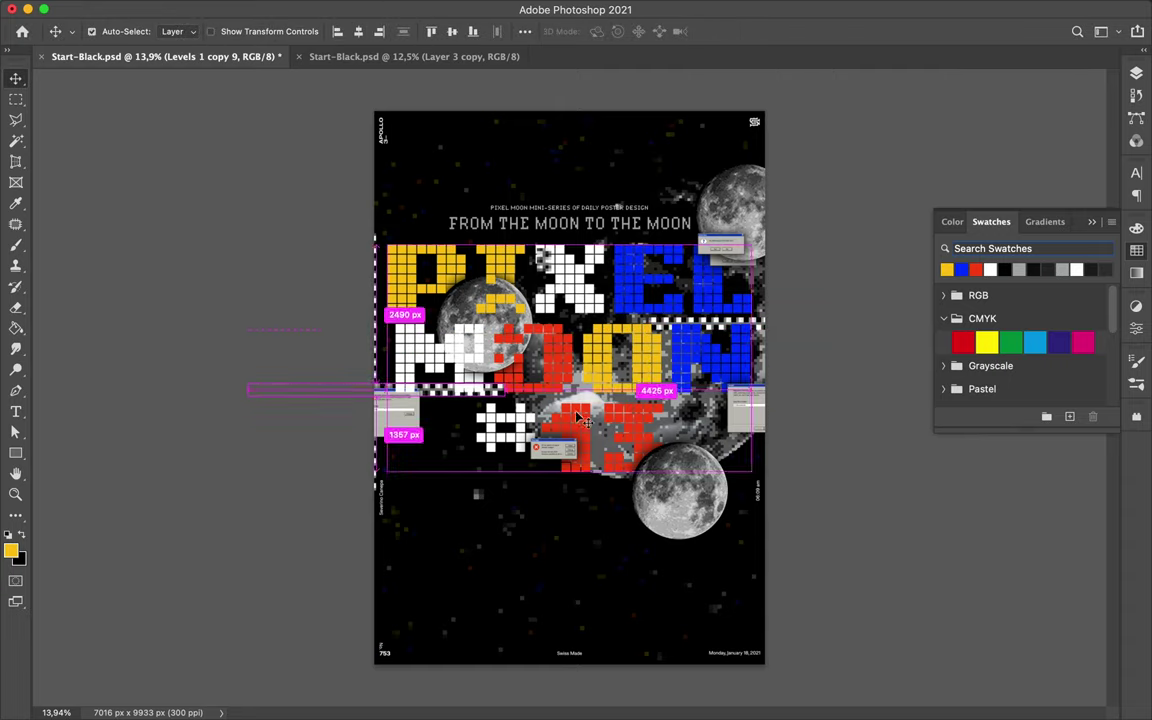
pyautogui.hotkey('ctrl', 's')
pyautogui.click(812, 10)
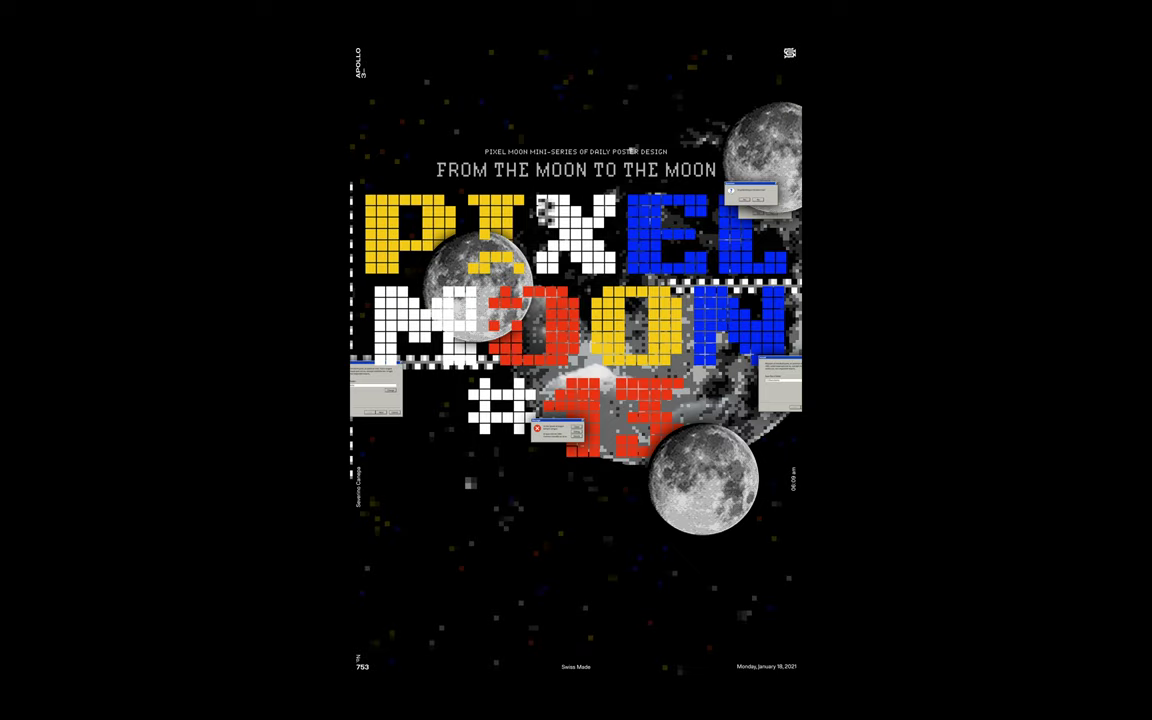